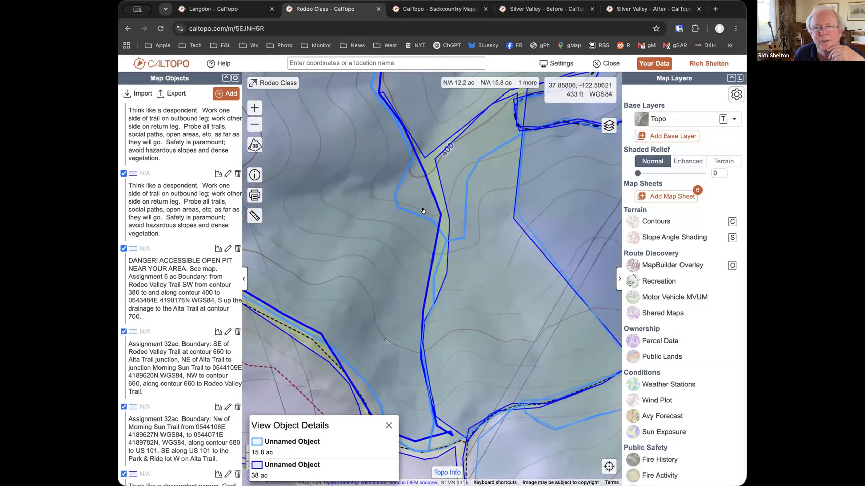
- Examine the assignment boundaries along the Alta and Rodeo Avenue trails, from their junction to the OPEN PIT marker
scroll(360, 109, "up", 3)
left_click_drag(476, 301, 460, 7)
left_click_drag(513, 249, 549, 263)
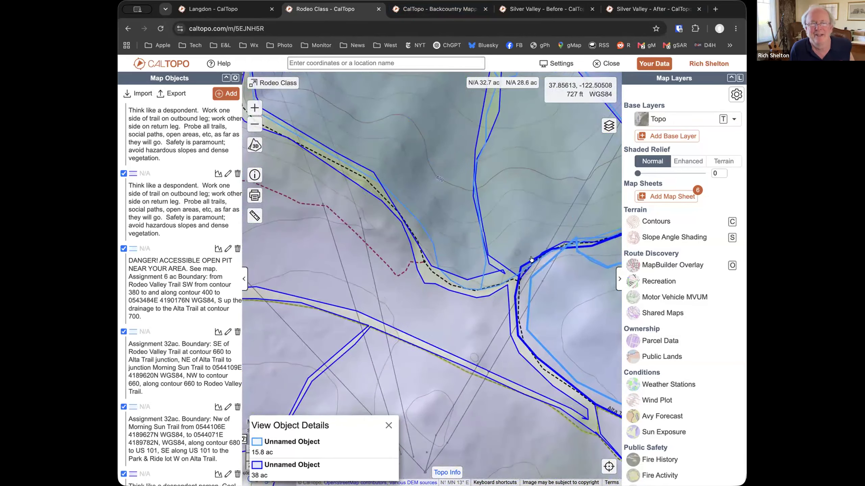
left_click_drag(460, 272, 574, 327)
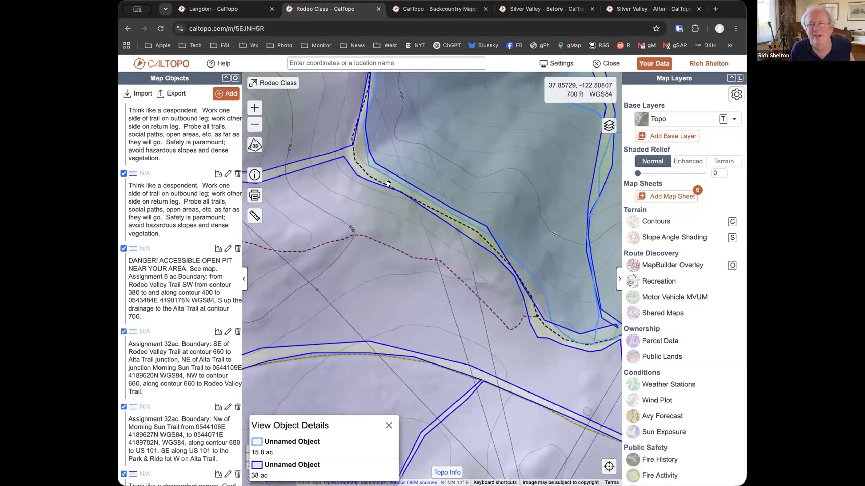
left_click_drag(386, 180, 507, 246)
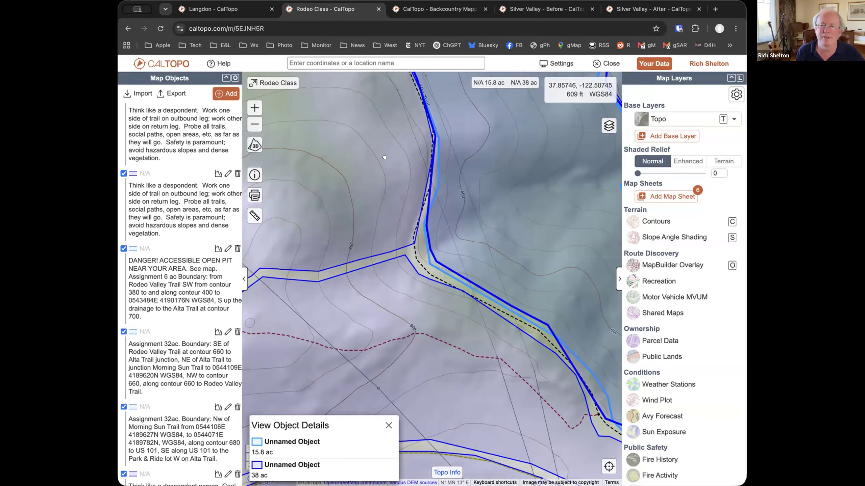
left_click_drag(506, 263, 400, 196)
left_click_drag(532, 303, 395, 305)
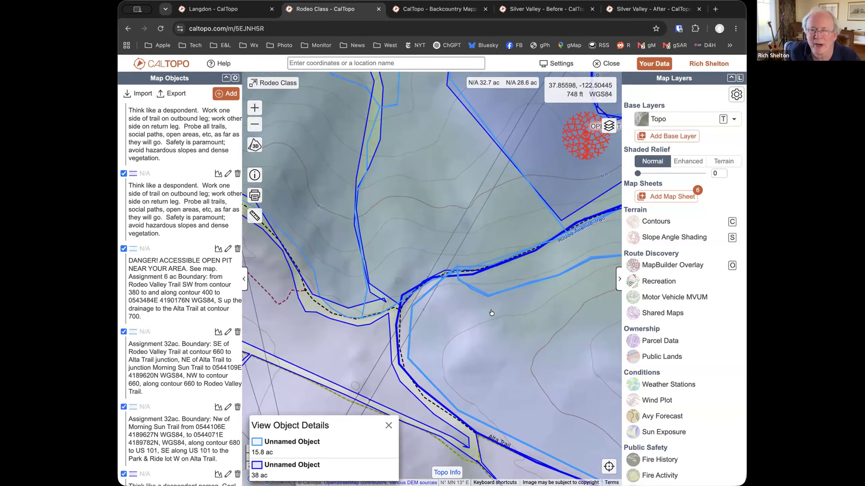
left_click_drag(524, 254, 378, 343)
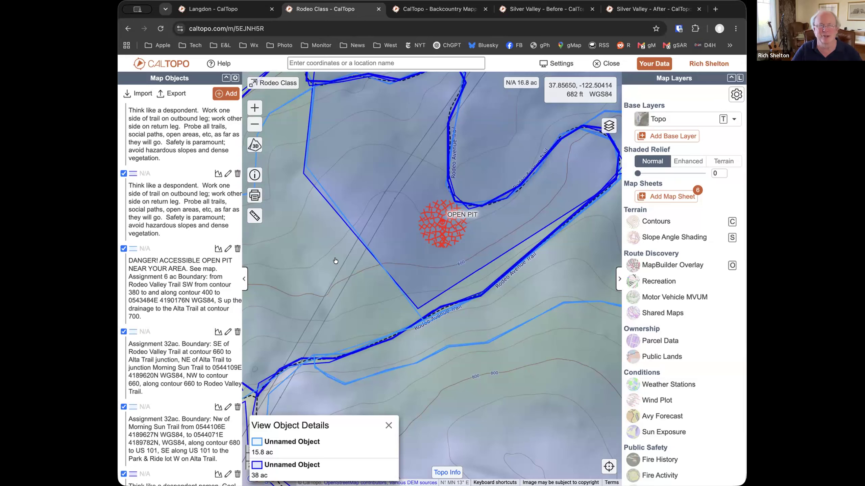
- Examine the overall layout of the search assignments and range rings around the LKP, from the Alta Trail to the Rodeo Valley Trail
left_click(255, 124)
left_click_drag(431, 244, 524, 232)
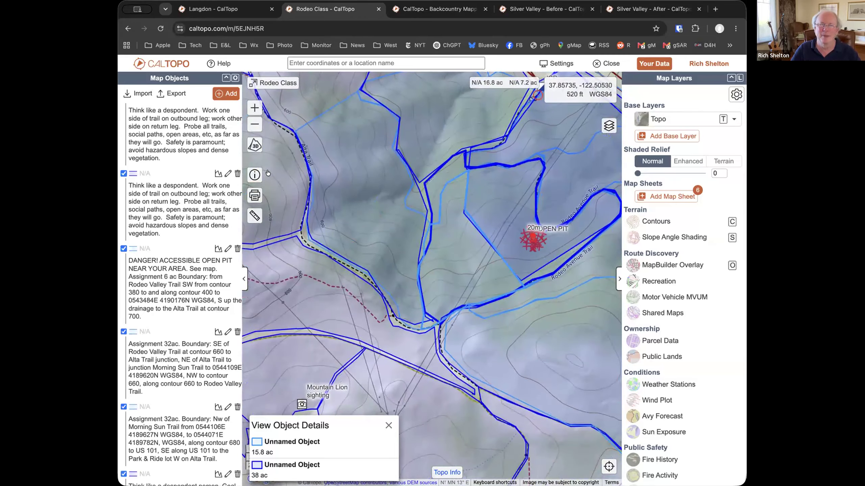
left_click(253, 115)
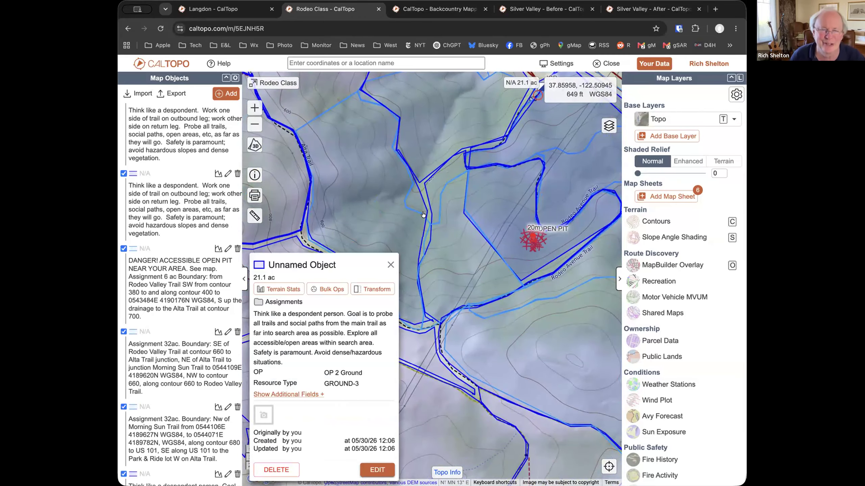
left_click(390, 265)
left_click_drag(413, 253, 396, 245)
left_click(254, 125)
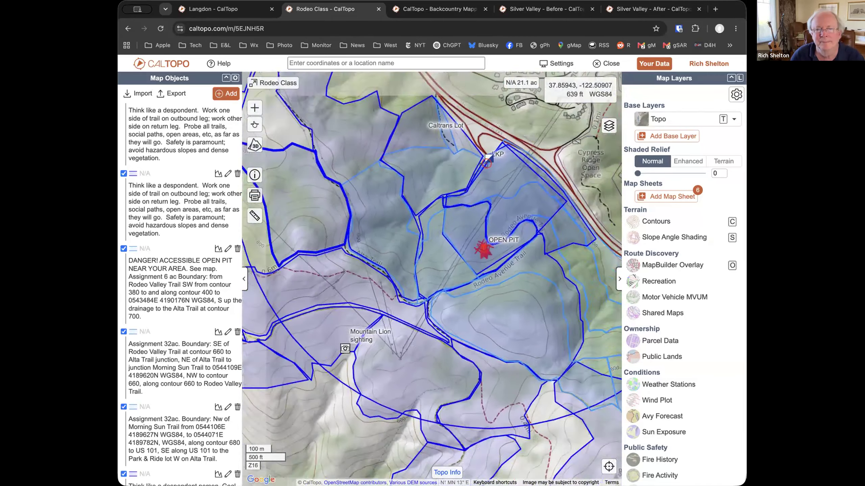
left_click(255, 124)
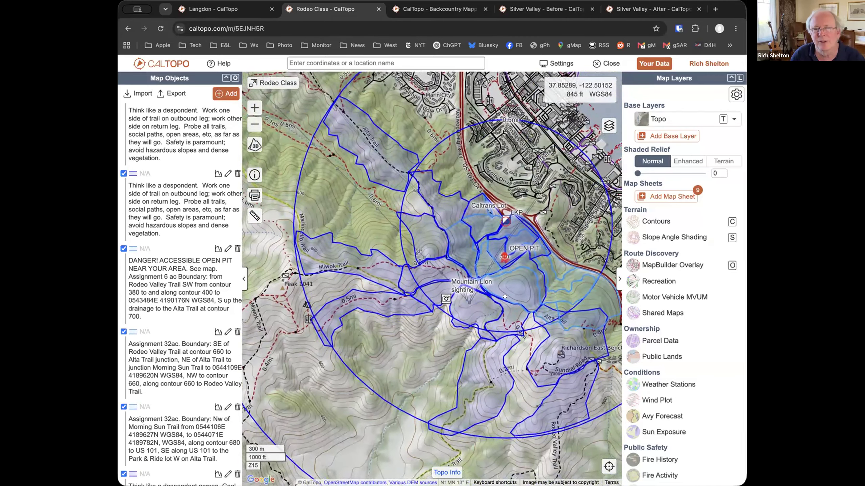
left_click_drag(532, 326, 505, 296)
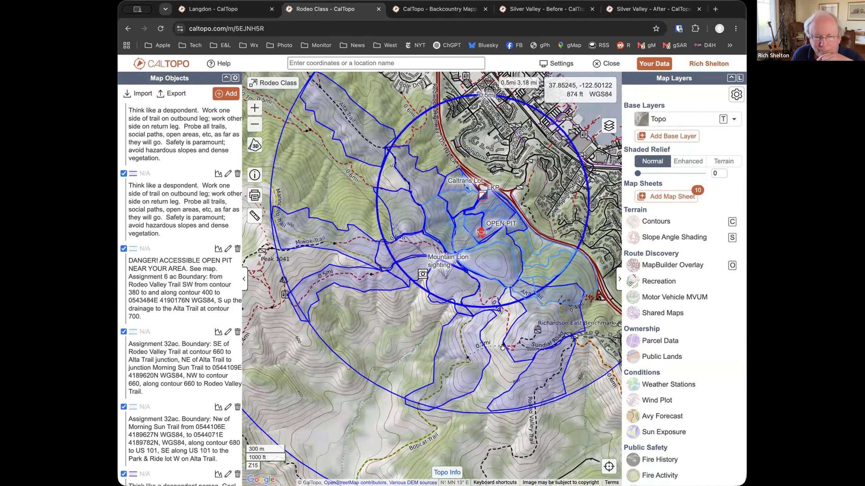
left_click_drag(497, 361, 509, 370)
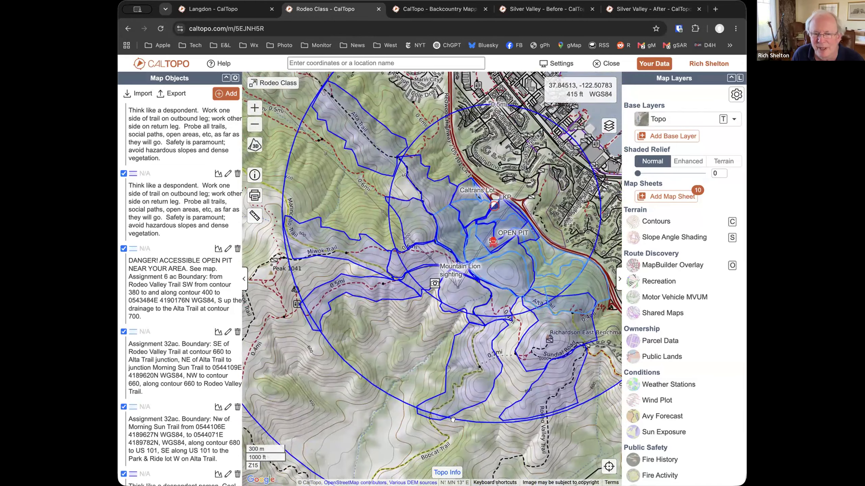
left_click_drag(597, 394, 478, 392)
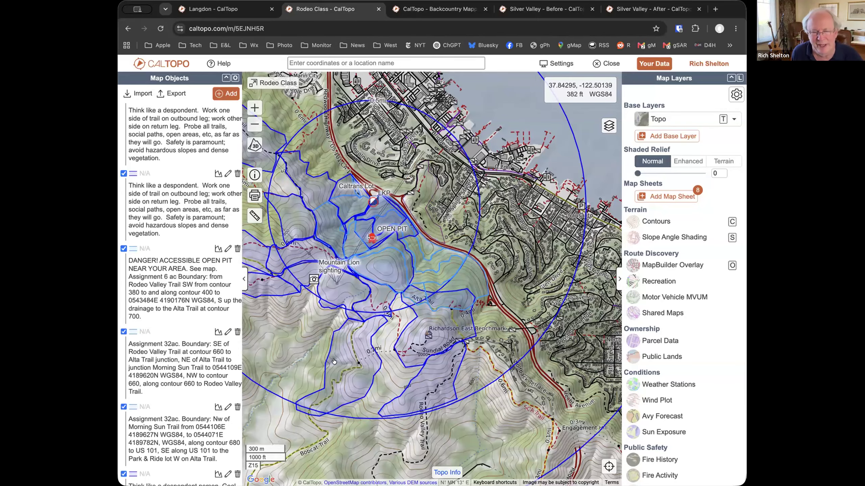
left_click_drag(330, 361, 418, 380)
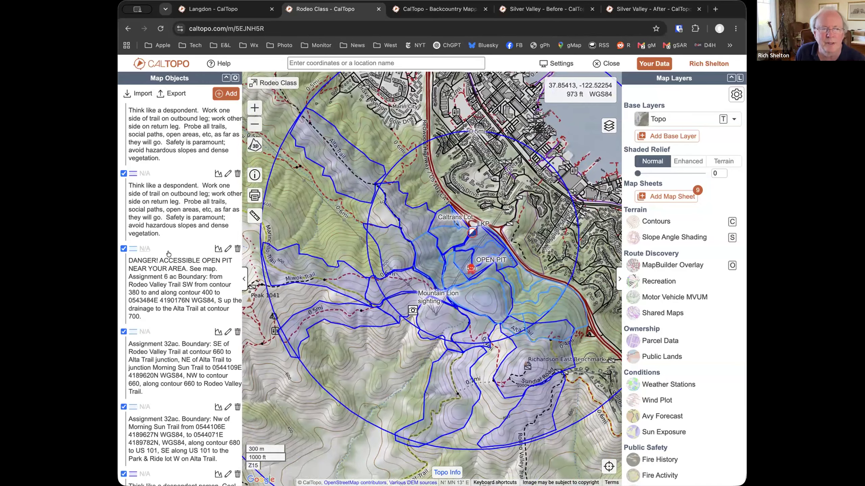
- Hide the Lines & Polygons folder and the OP 1 operational period on the map
scroll(168, 254, "down", 15)
scroll(169, 254, "up", 15)
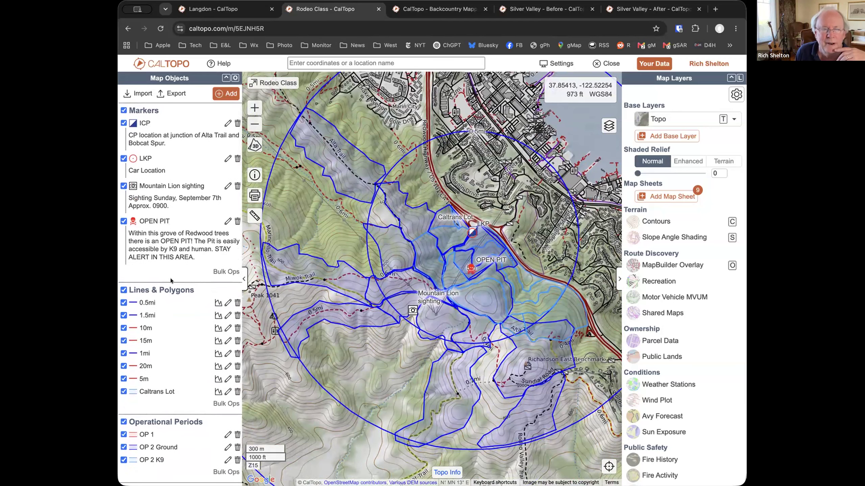
left_click(124, 290)
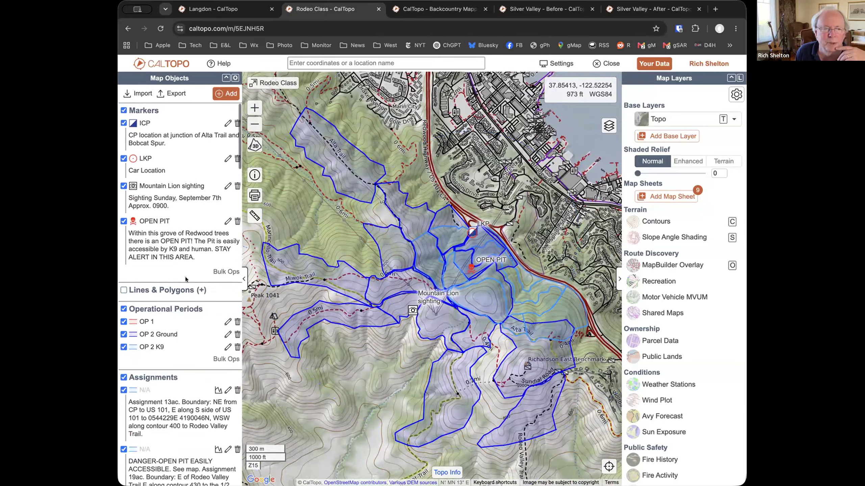
scroll(185, 277, "down", 5)
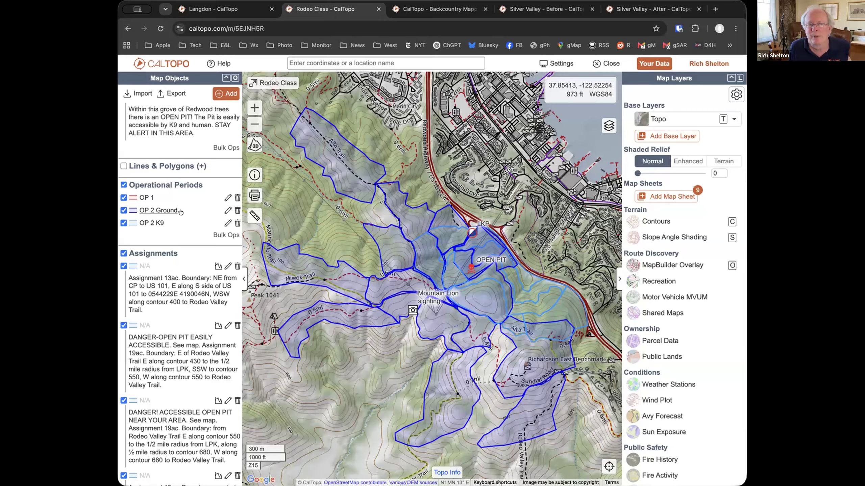
left_click(124, 198)
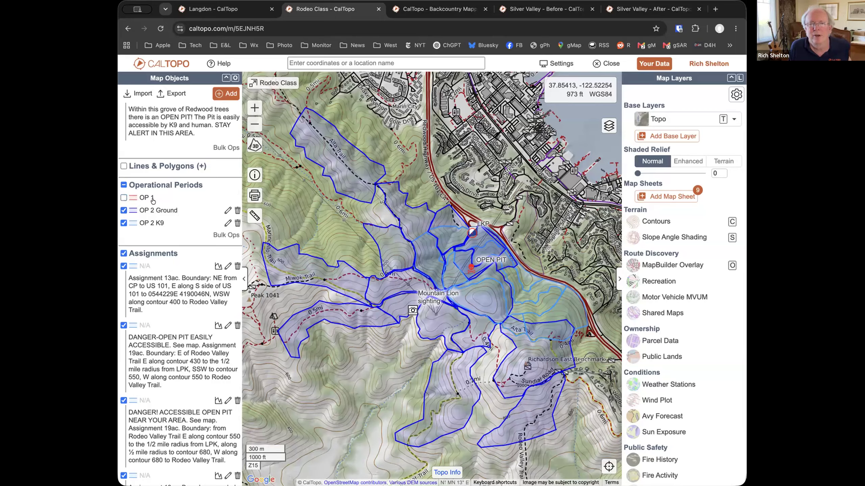
- Toggle the visibility of OP 2 Ground and OP 2 K9 to compare their assignments, and leave both periods shown
left_click(123, 210)
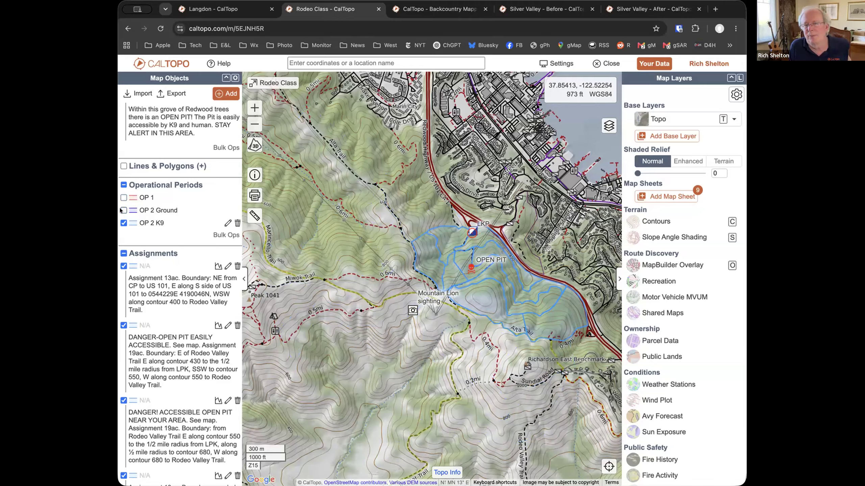
left_click(123, 210)
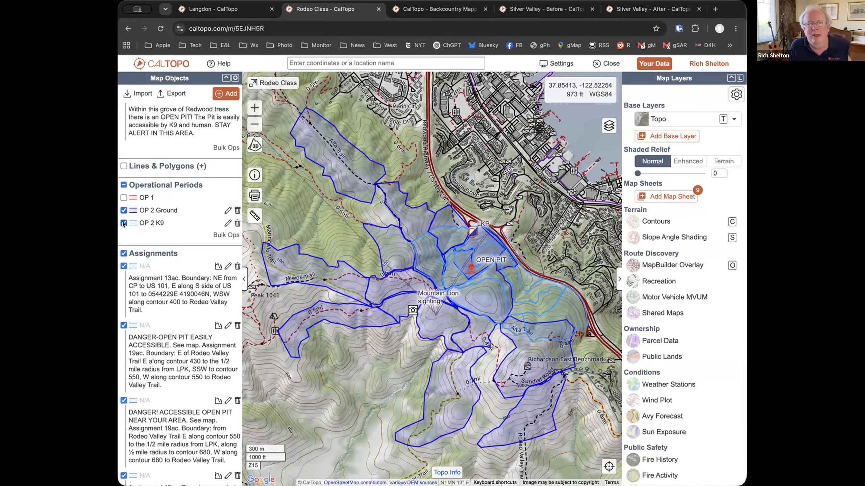
left_click(123, 223)
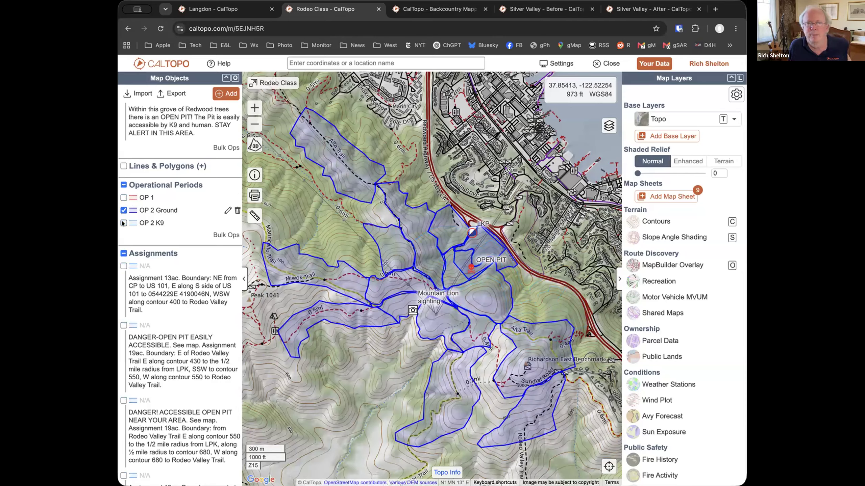
left_click(123, 224)
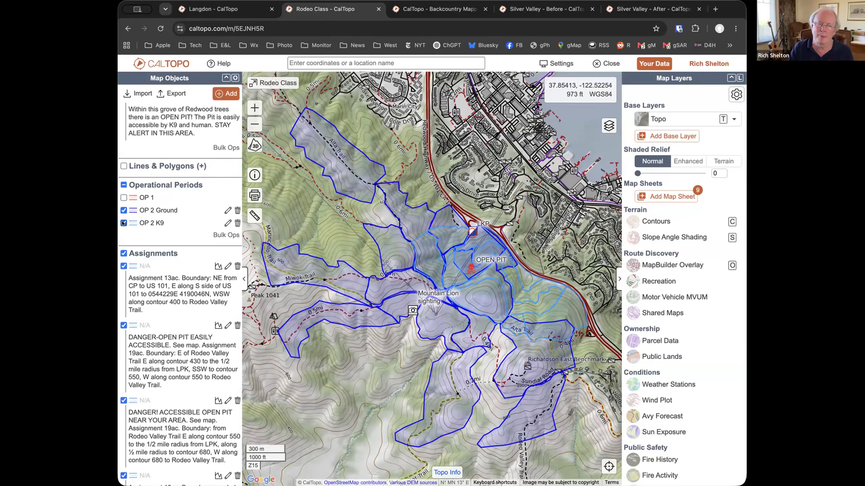
left_click(123, 224)
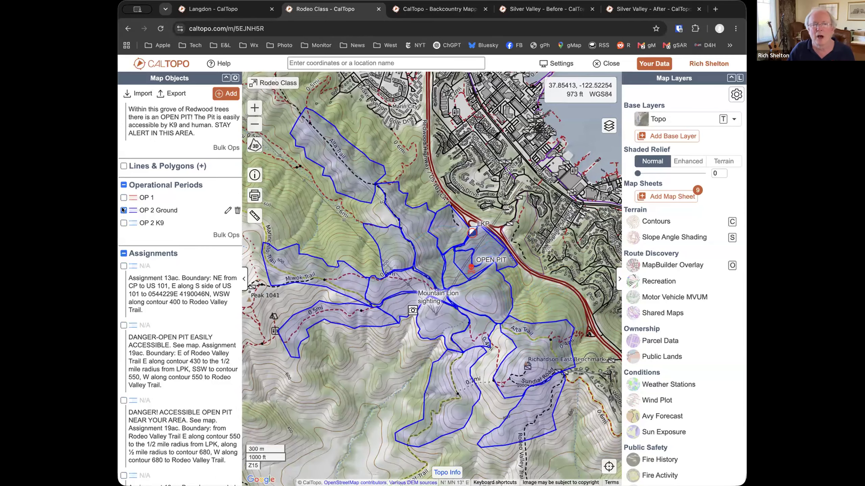
left_click(123, 210)
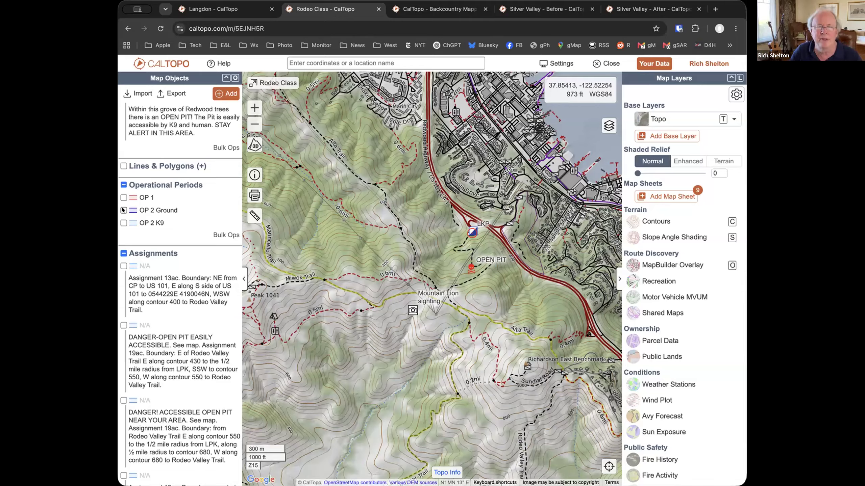
left_click(123, 210)
left_click(123, 210)
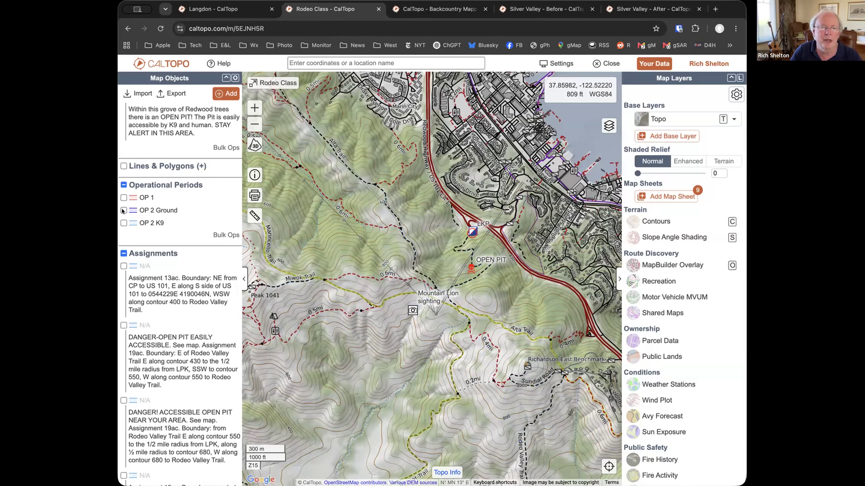
left_click(123, 210)
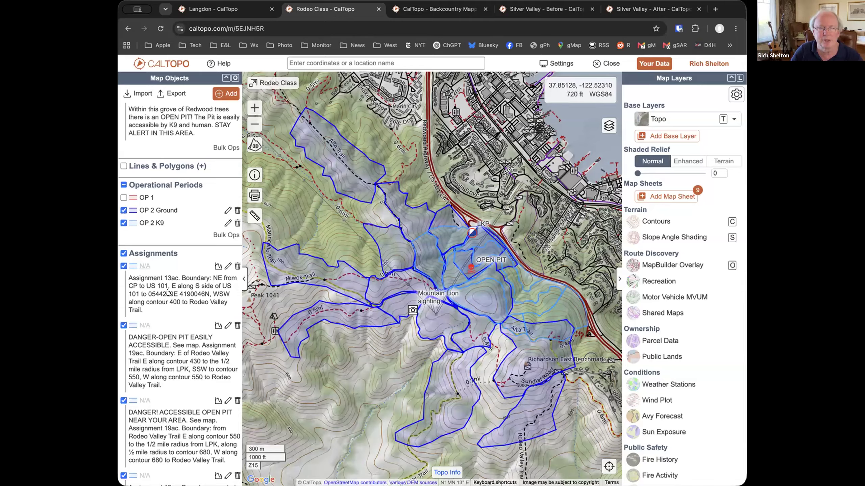
- Open the NPS rangers' encampment-clearing assignment for editing, review its description and additional fields, and close it without saving
scroll(167, 292, "down", 15)
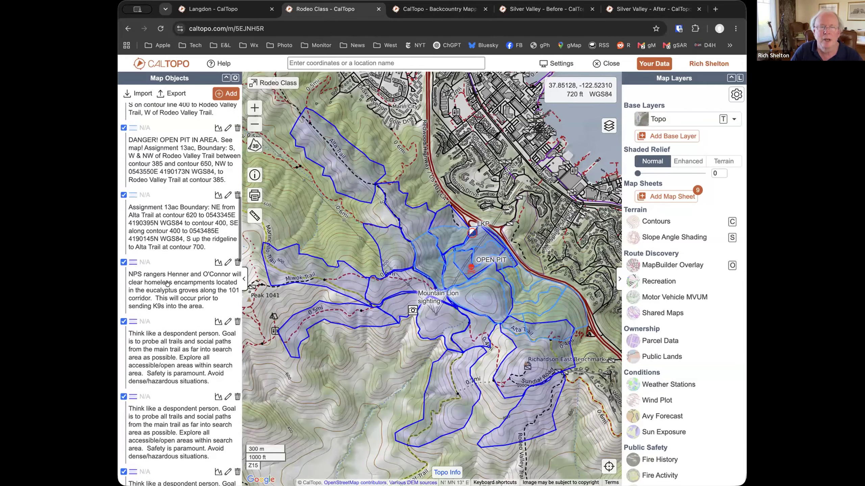
scroll(167, 283, "down", 1)
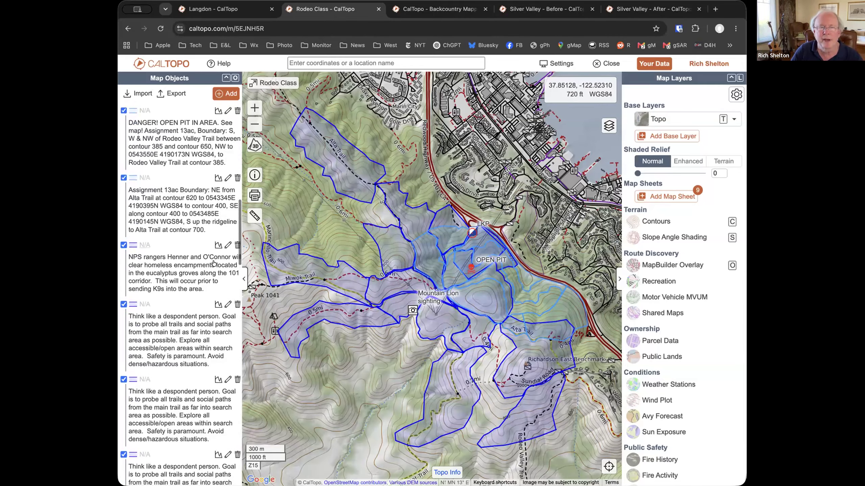
left_click(224, 246)
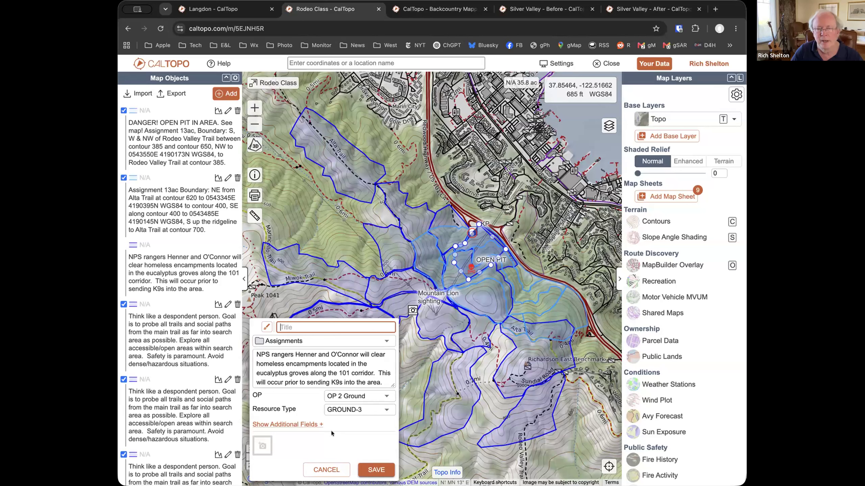
left_click(299, 424)
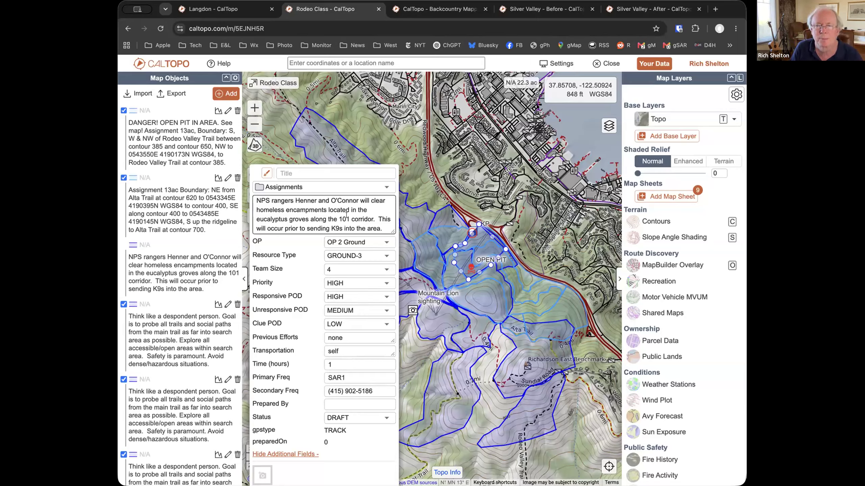
left_click_drag(390, 231, 391, 253)
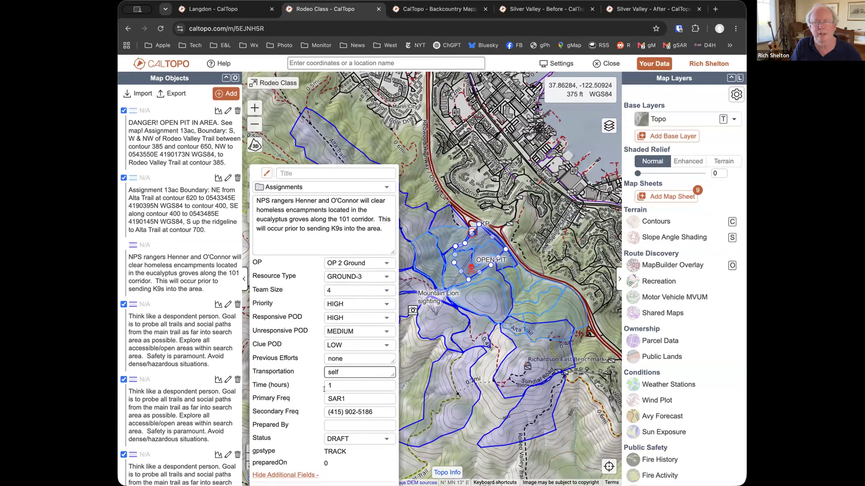
scroll(358, 395, "down", 2)
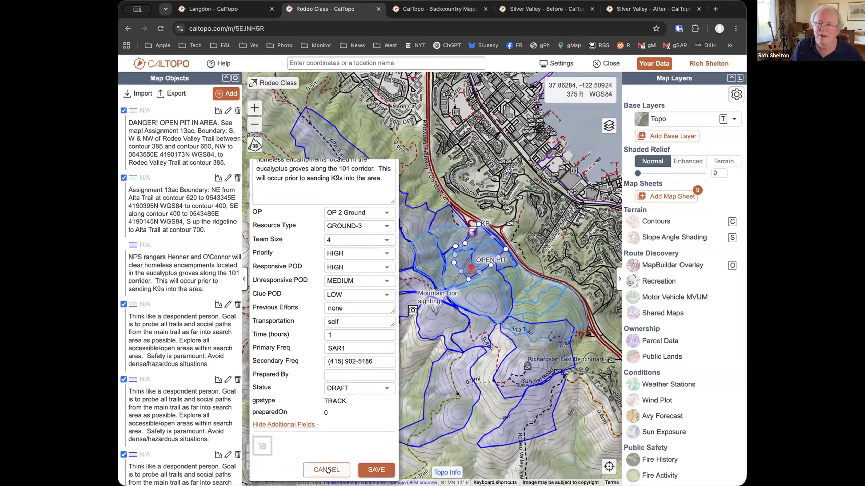
left_click(327, 470)
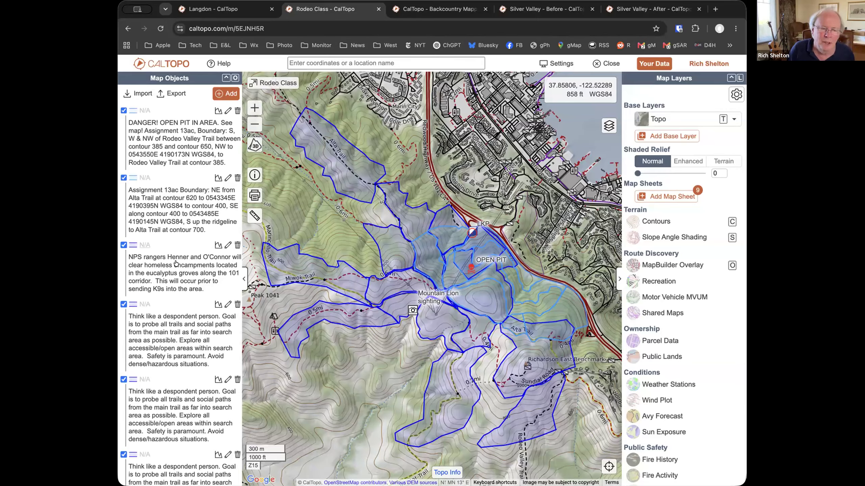
- Review the remaining assignment descriptions through to the end of the Assignments list
scroll(176, 263, "down", 15)
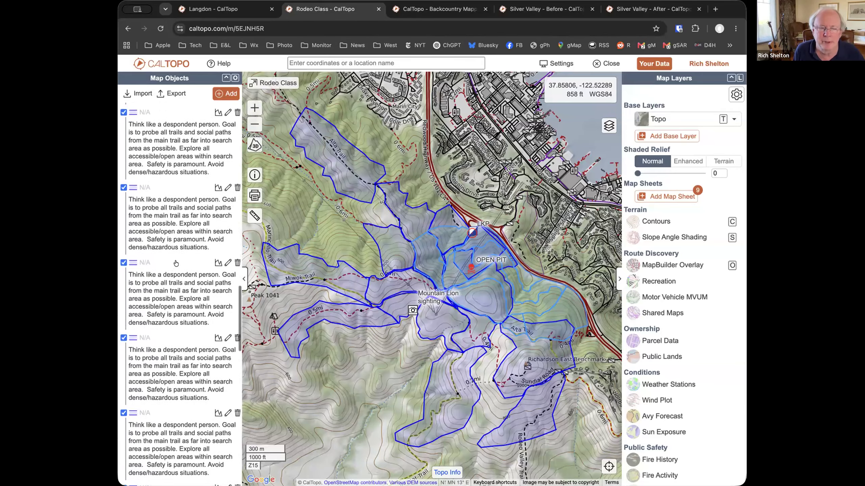
scroll(176, 263, "down", 10)
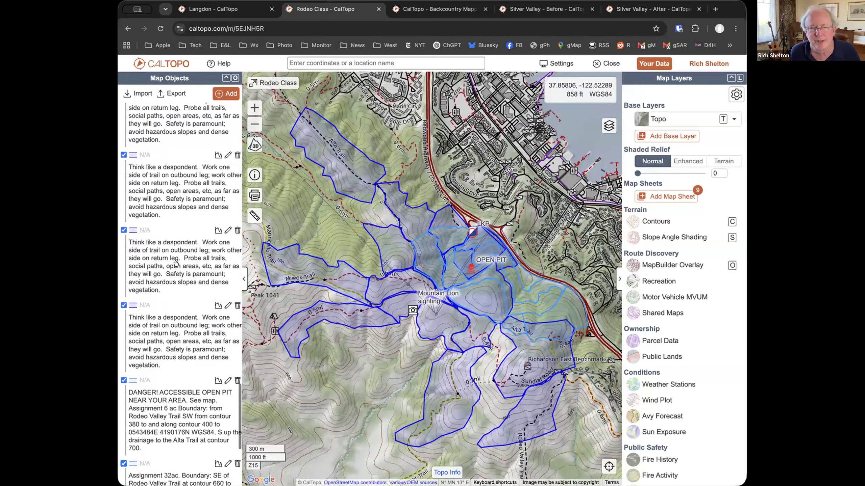
scroll(175, 263, "down", 8)
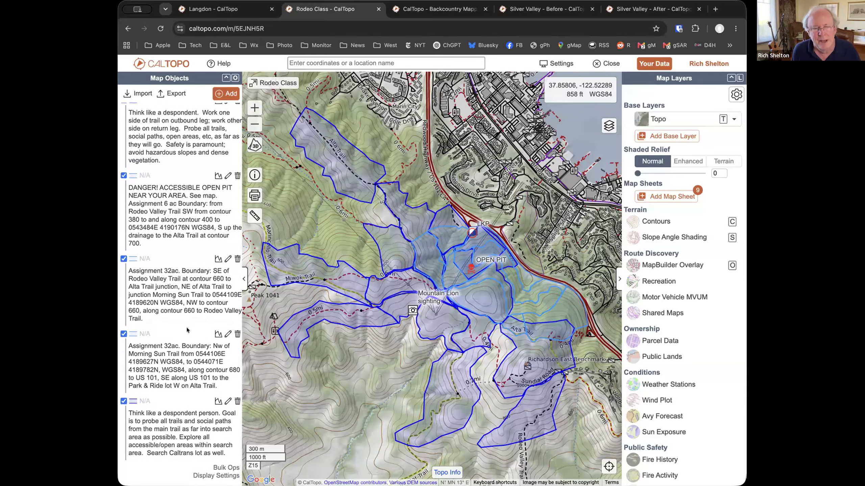
- Open bulk operations for the assignments and sort the table successively by resource type, operational period, status, size, team size and priority
left_click(226, 468)
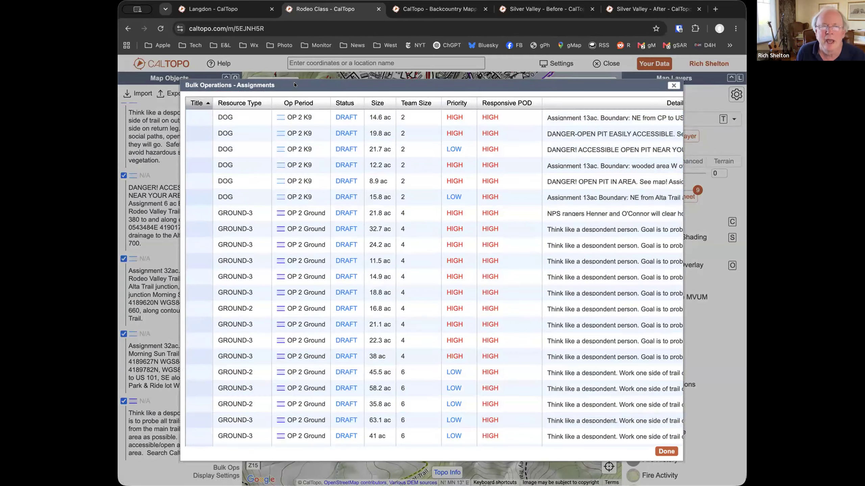
left_click(241, 102)
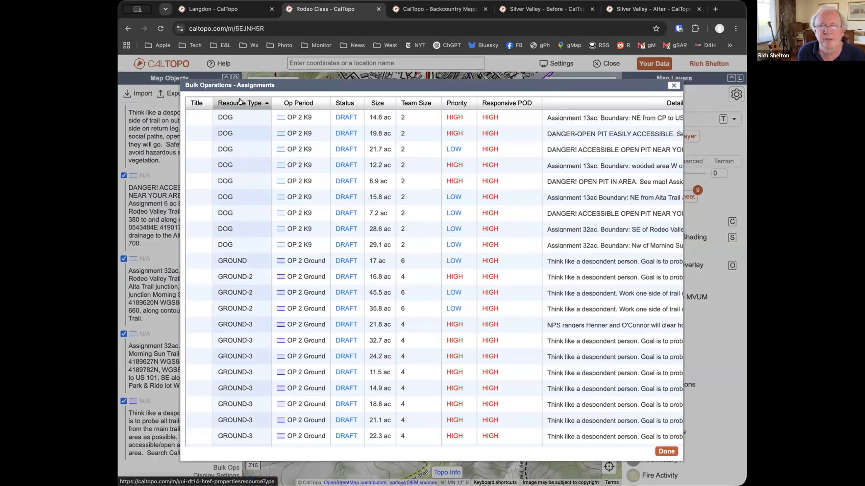
left_click(293, 102)
left_click(352, 103)
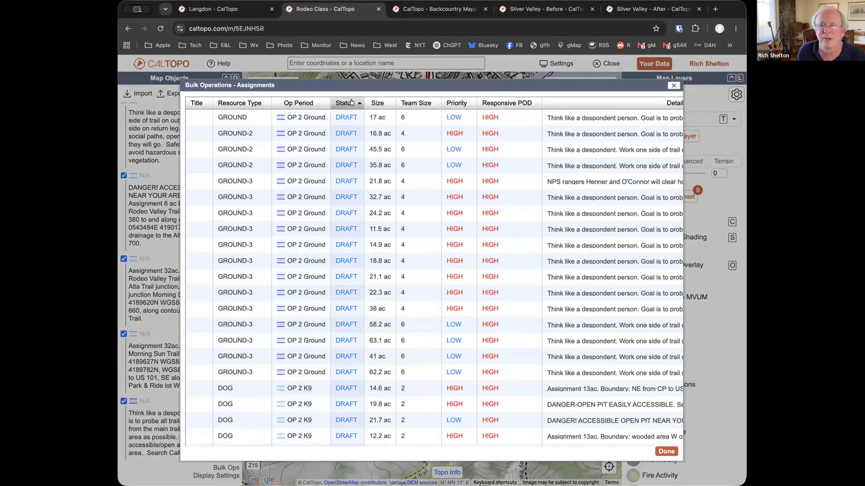
left_click(378, 102)
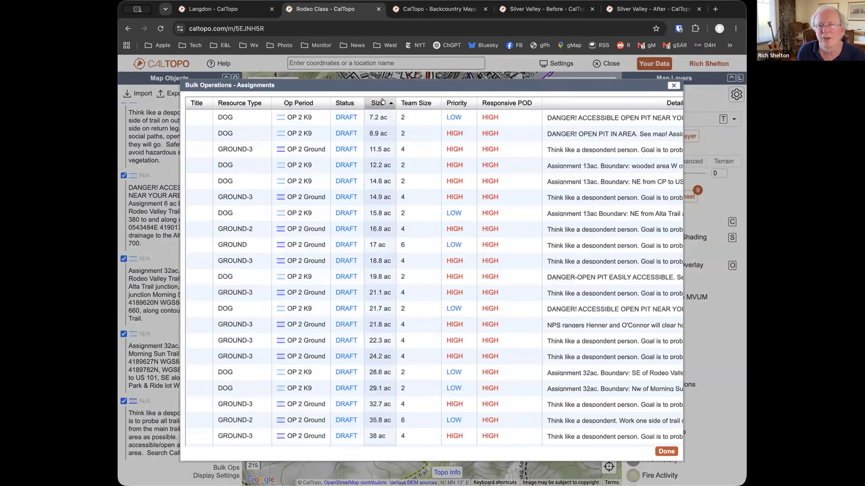
left_click(414, 102)
left_click(458, 101)
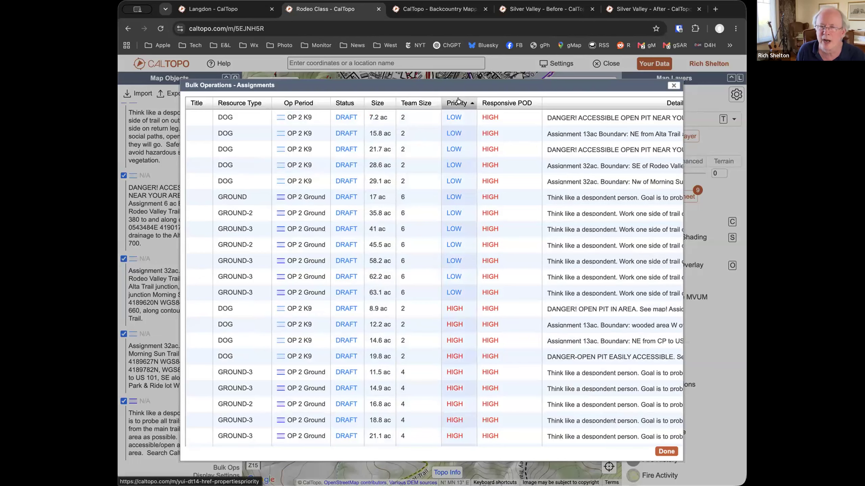
- Look through the bulk assignments table and reverse the priority sort so HIGH assignments come first
scroll(452, 319, "down", 4)
scroll(451, 318, "up", 4)
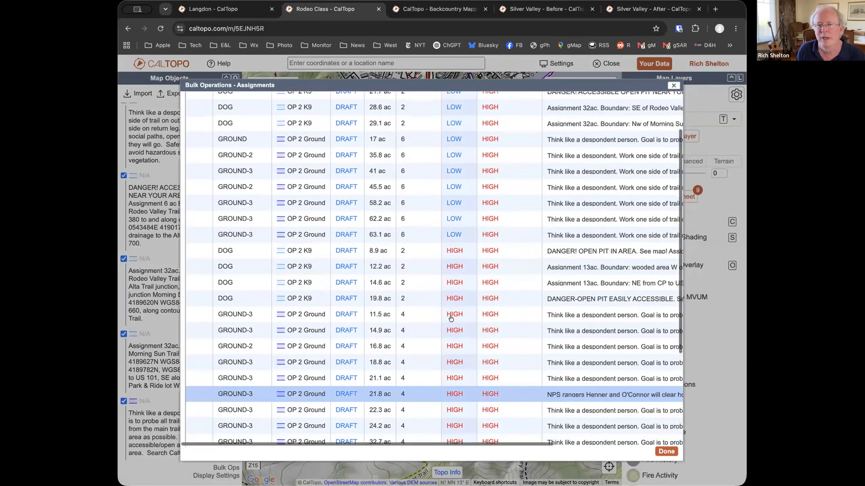
left_click(458, 103)
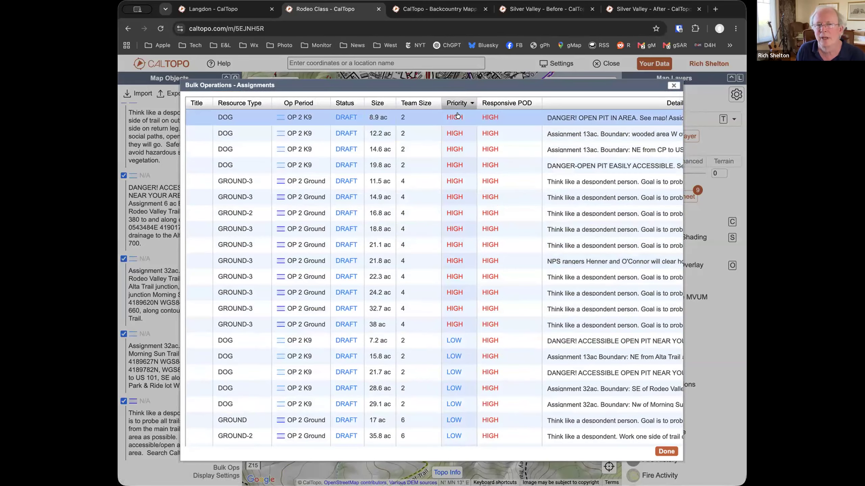
left_click(459, 103)
left_click(457, 104)
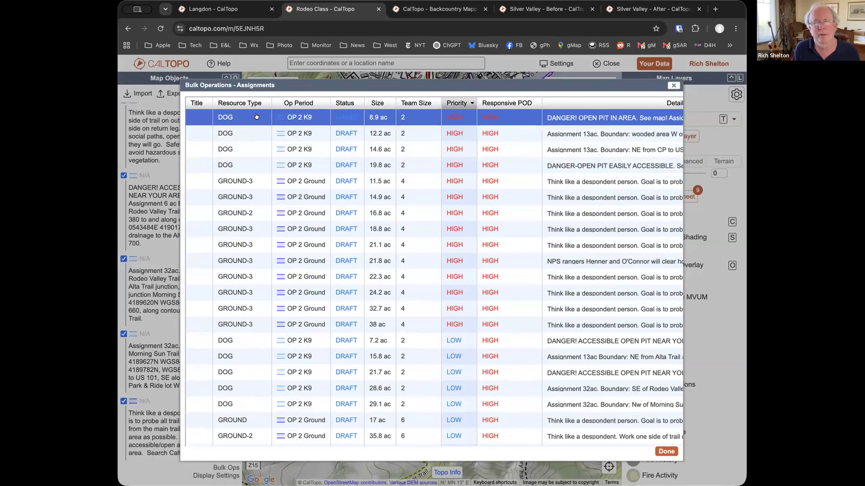
- Select every assignment from the first row to the last and title them sequentially, starting with AA
left_click(248, 291)
left_click(225, 326)
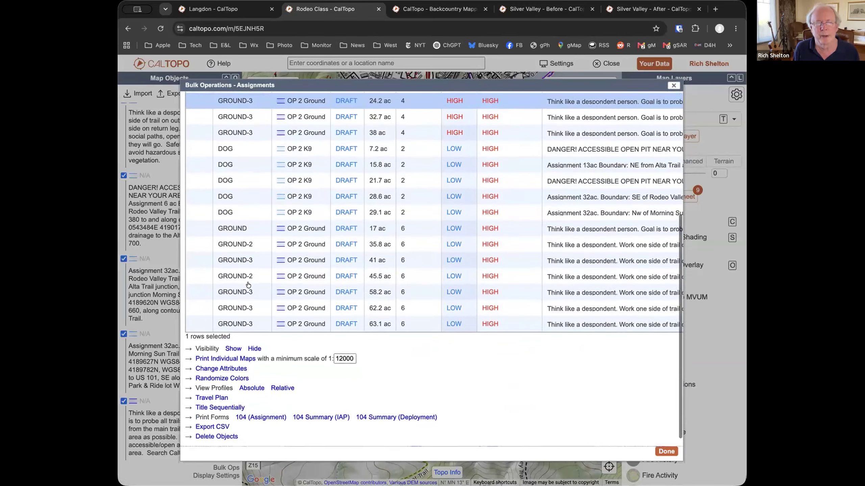
left_click(225, 326, "shift")
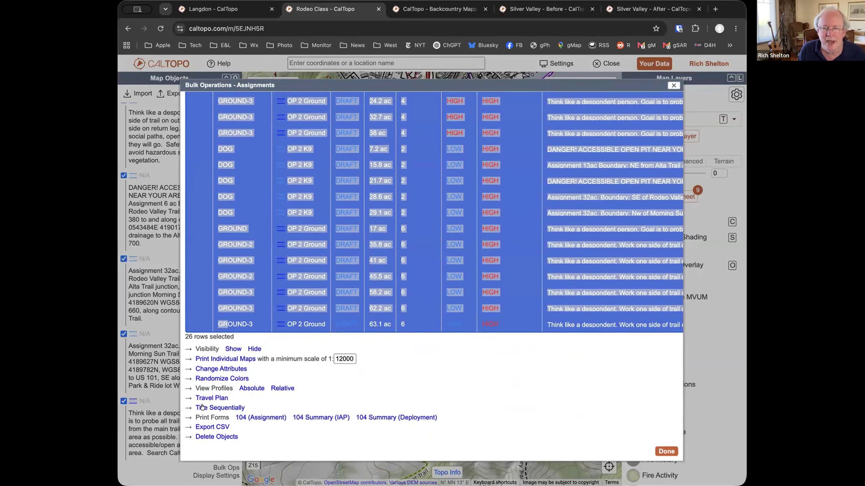
left_click(234, 407)
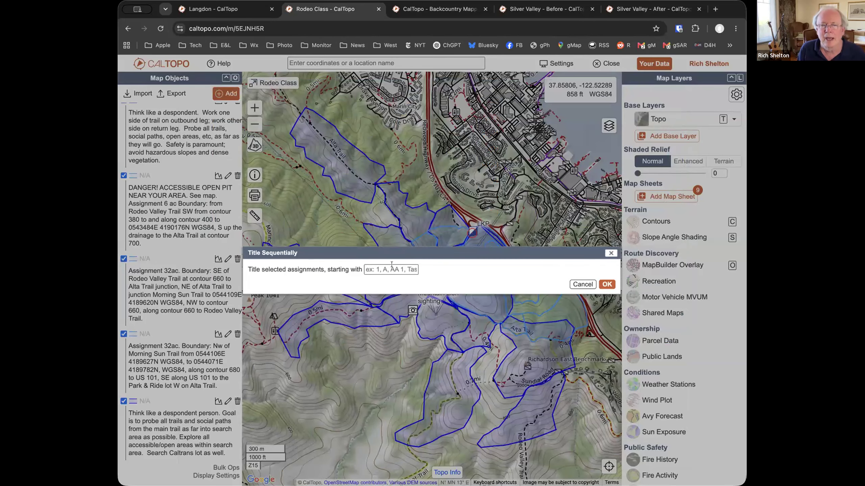
left_click(382, 268)
type("AA")
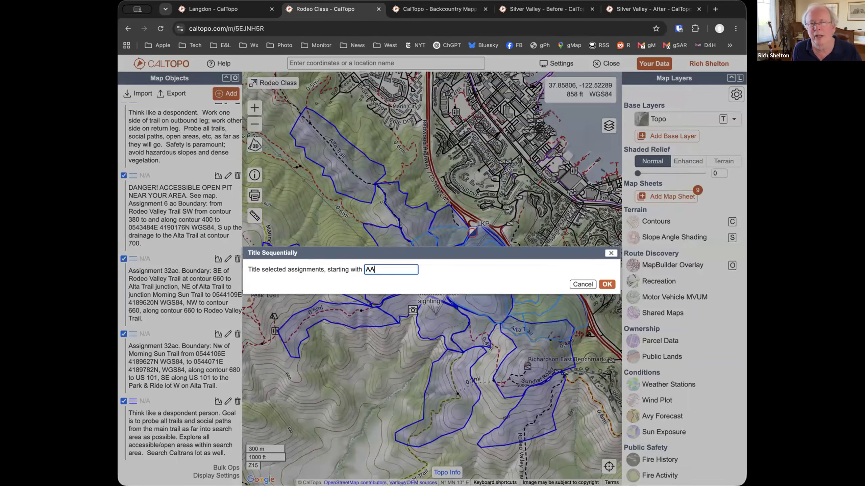
left_click(607, 285)
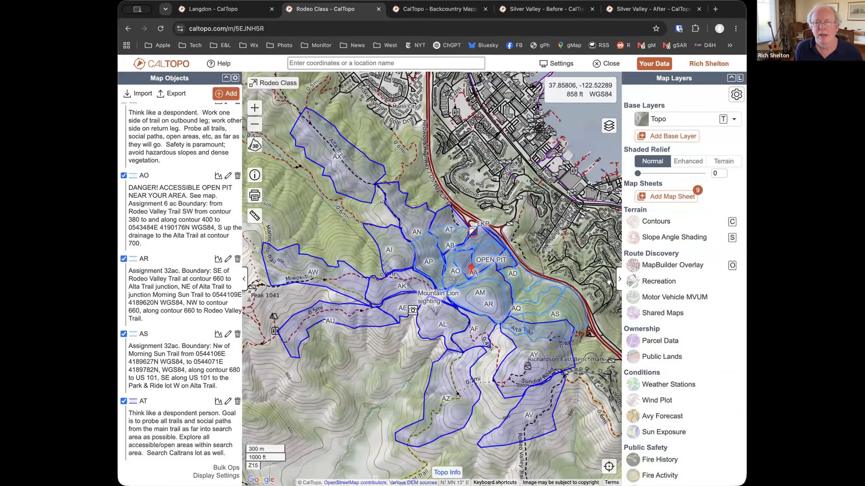
- Review the sequential titles in the Assignments list and in the bulk operations table, and close the table
scroll(153, 179, "down", 8)
scroll(153, 179, "up", 10)
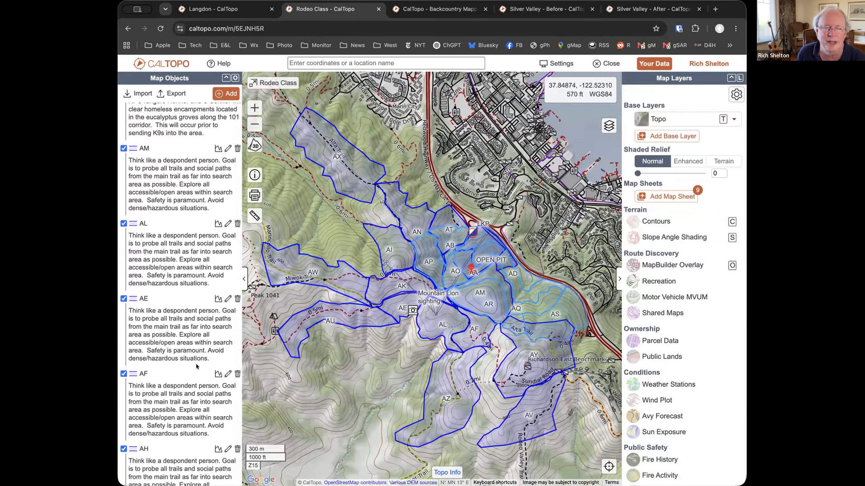
scroll(197, 367, "down", 10)
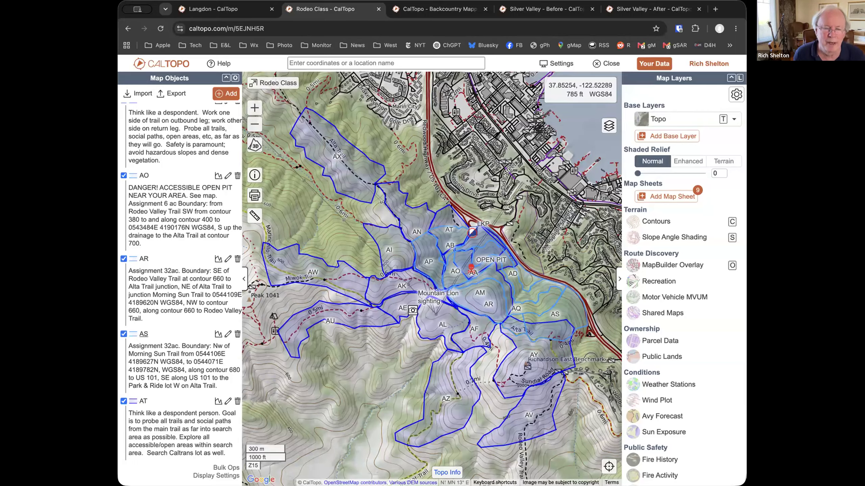
left_click(232, 467)
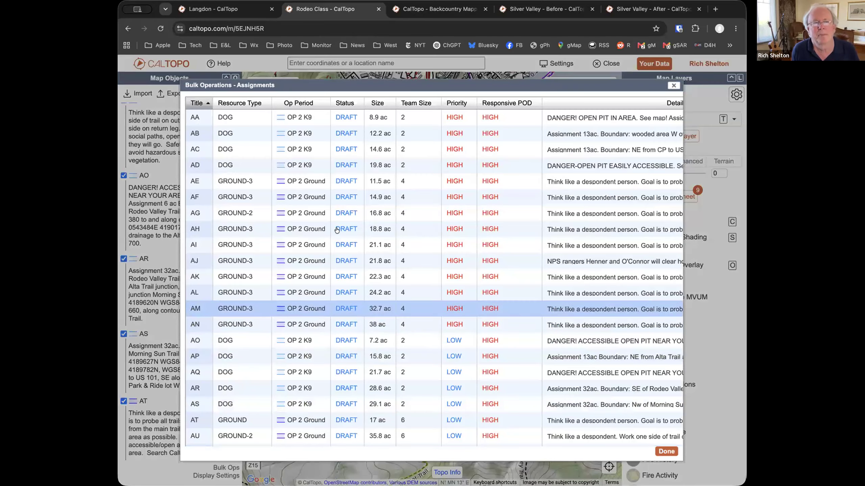
left_click(269, 117)
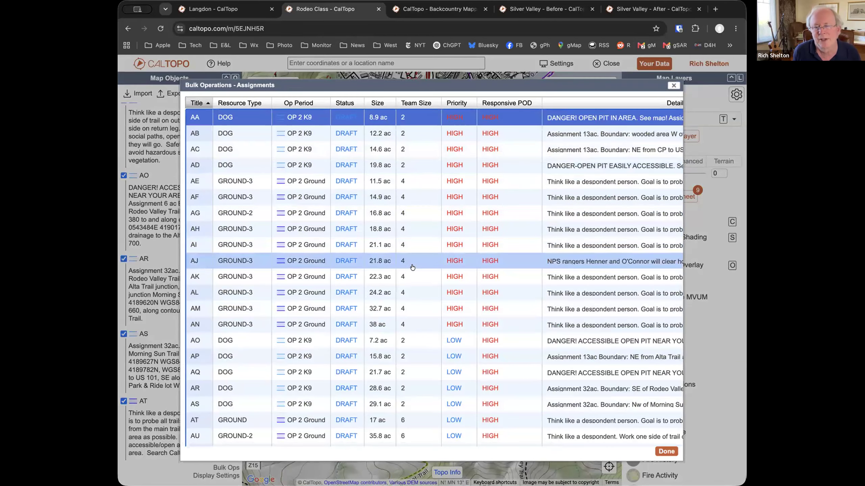
left_click(674, 85)
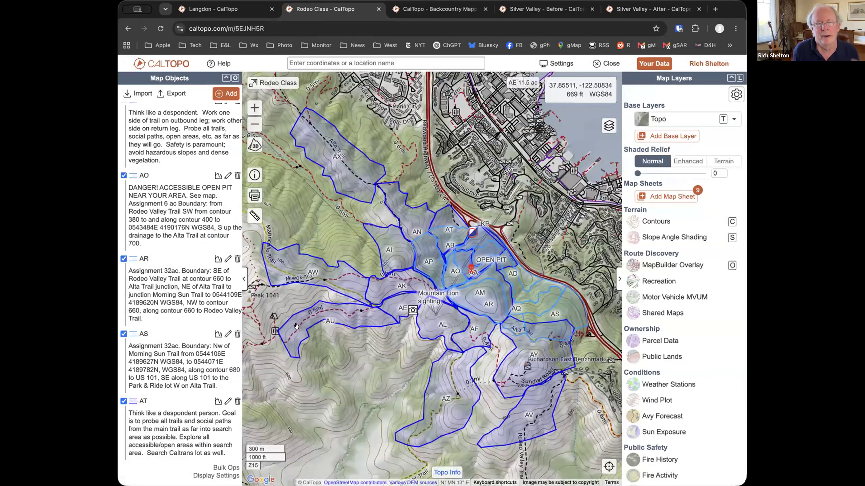
- Reopen bulk operations for the assignments, sort them by resource type and select all the DOG assignments
left_click(226, 467)
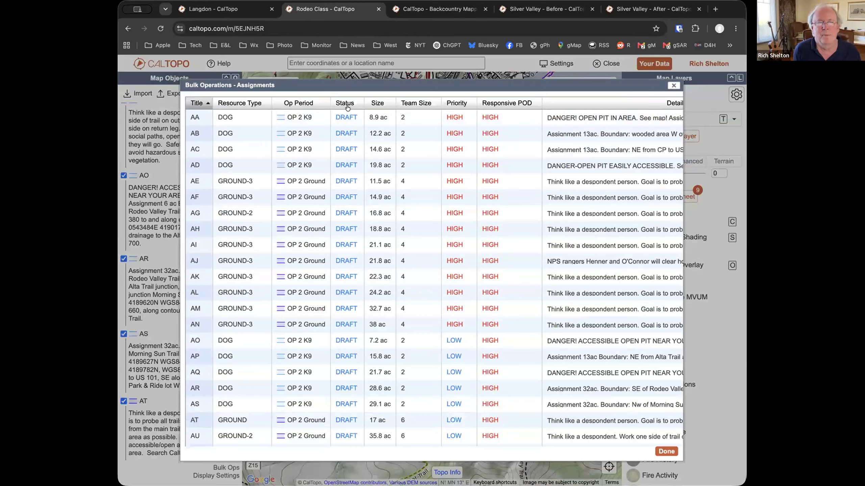
left_click(256, 103)
left_click(225, 118)
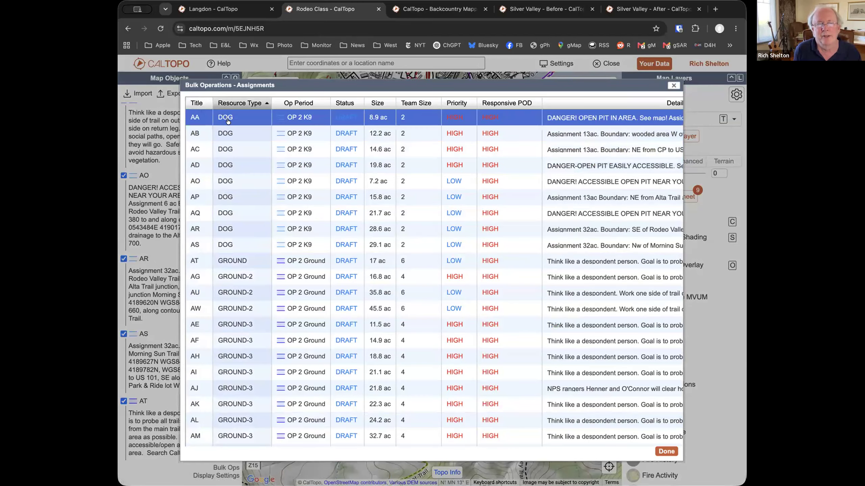
left_click(246, 244, "shift")
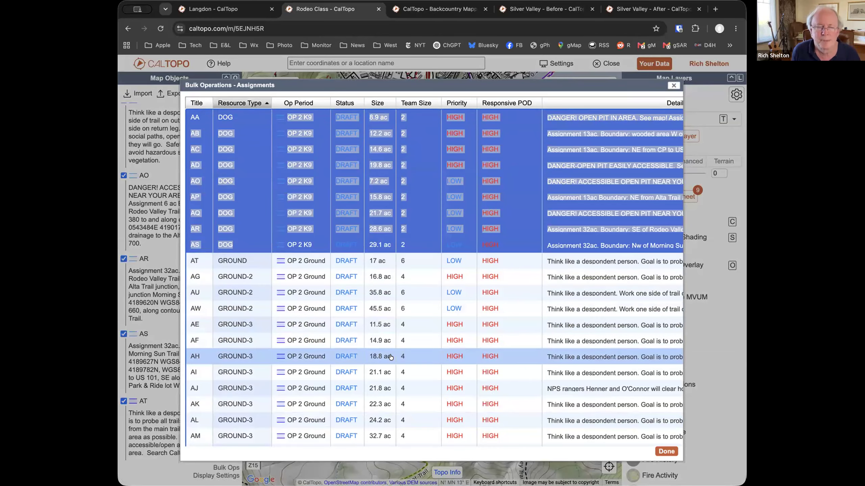
scroll(390, 356, "down", 10)
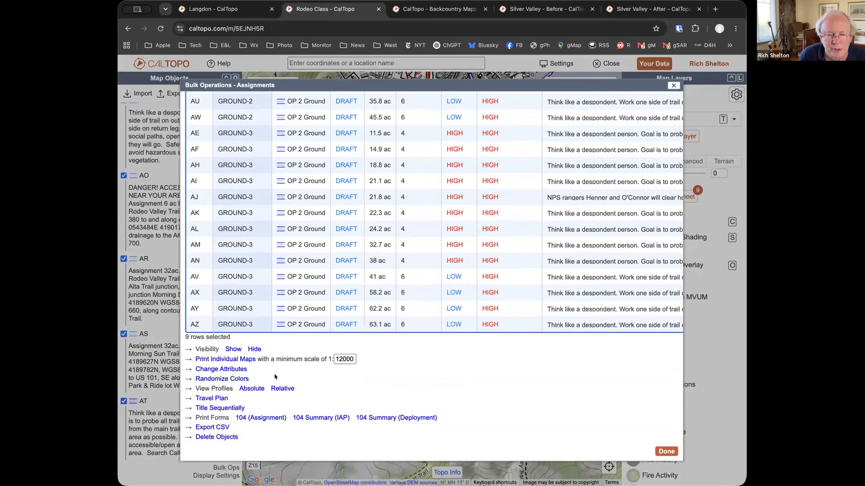
- Change the attributes of the selected DOG assignments: set the status to PREPARED and enter the preparer's name in Prepared By
left_click(232, 368)
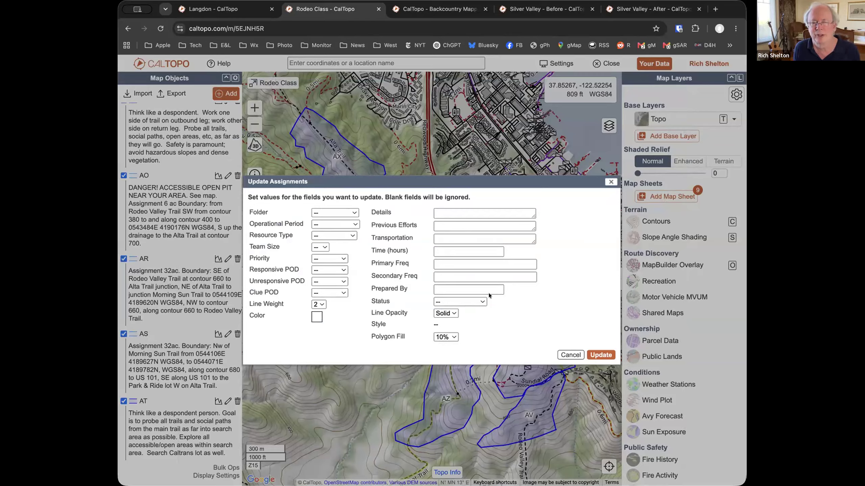
left_click(468, 299)
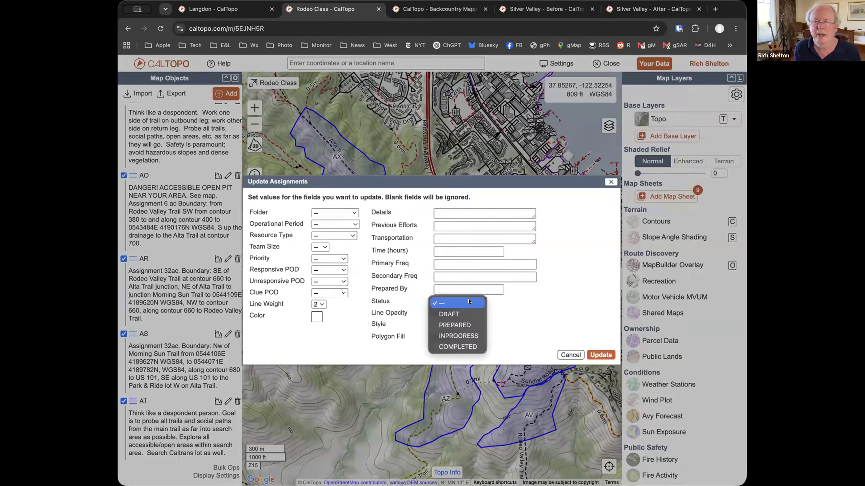
left_click(518, 299)
left_click(481, 295)
left_click(477, 323)
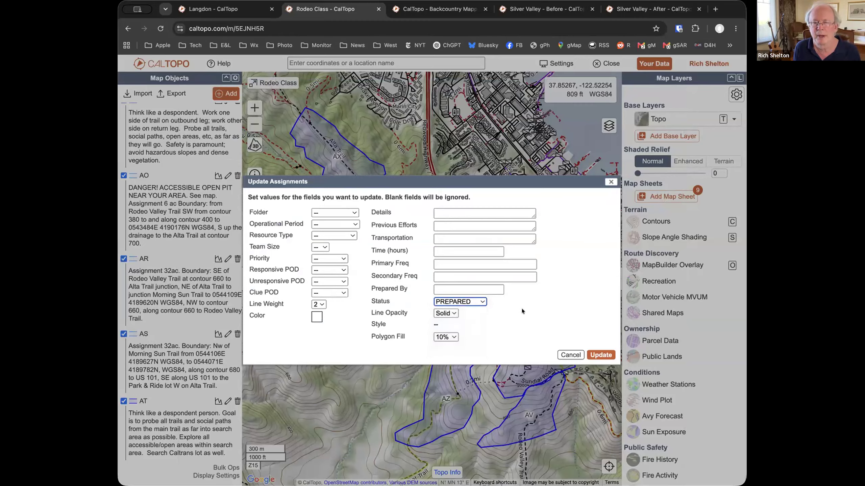
left_click(450, 287)
type("Shelton")
- Set the primary frequency to SAR1 and the secondary frequency to CARDA4, and apply the update to the selected assignments
left_click(461, 264)
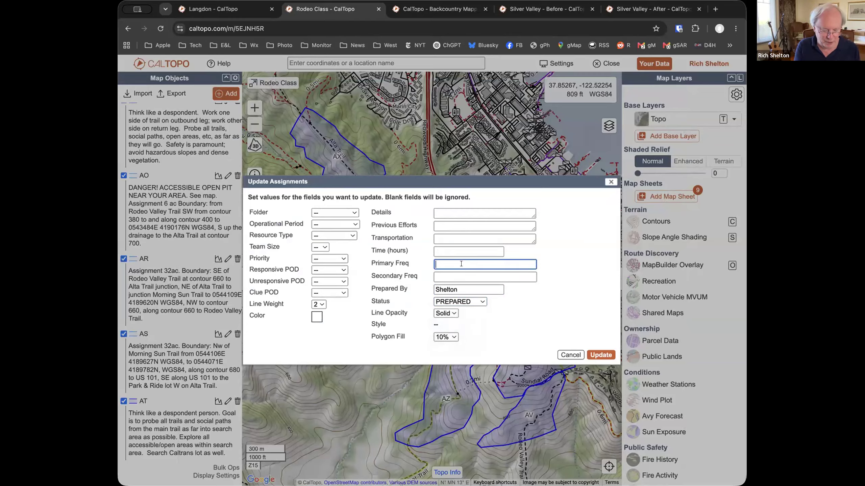
type("ASA")
key("BackSpace")
type("SAR1")
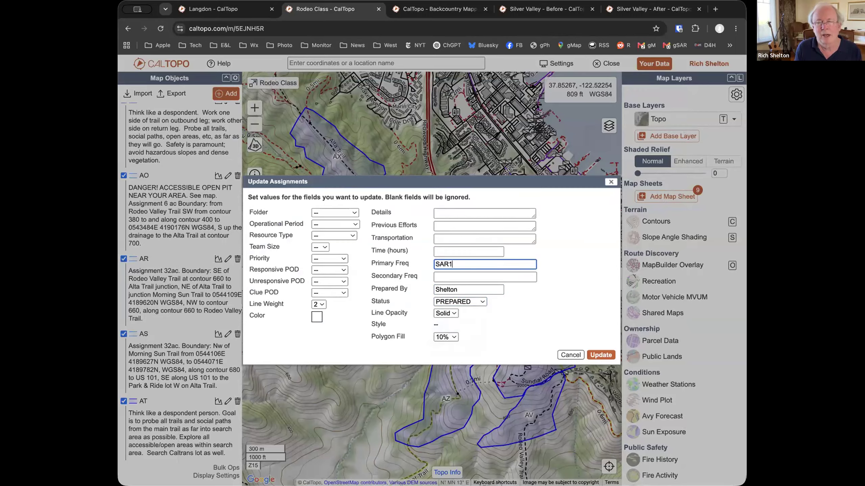
left_click(449, 272)
type("CARDA4")
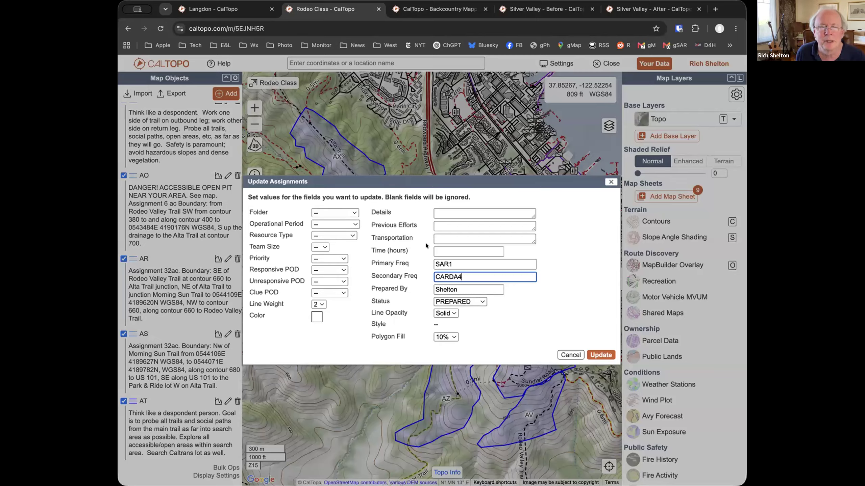
left_click(603, 355)
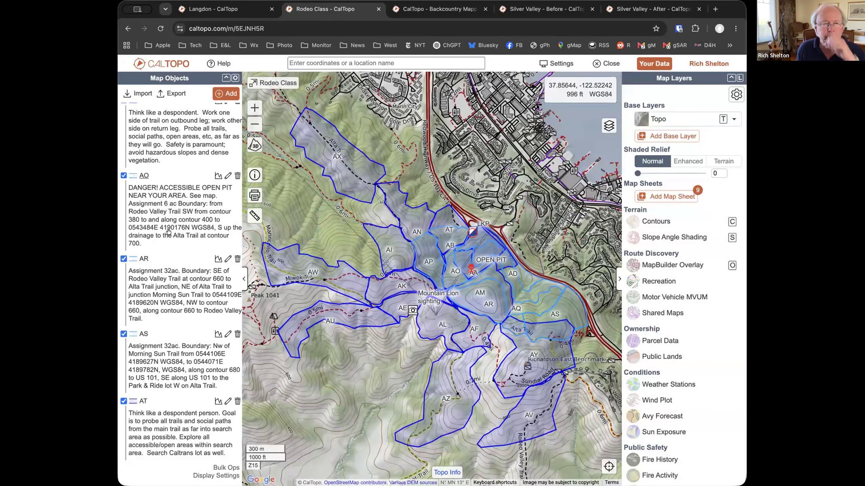
- Open the details of K9 assignment AQ from the Assignments list, look them over and close them
scroll(168, 232, "up", 15)
scroll(166, 240, "down", 7)
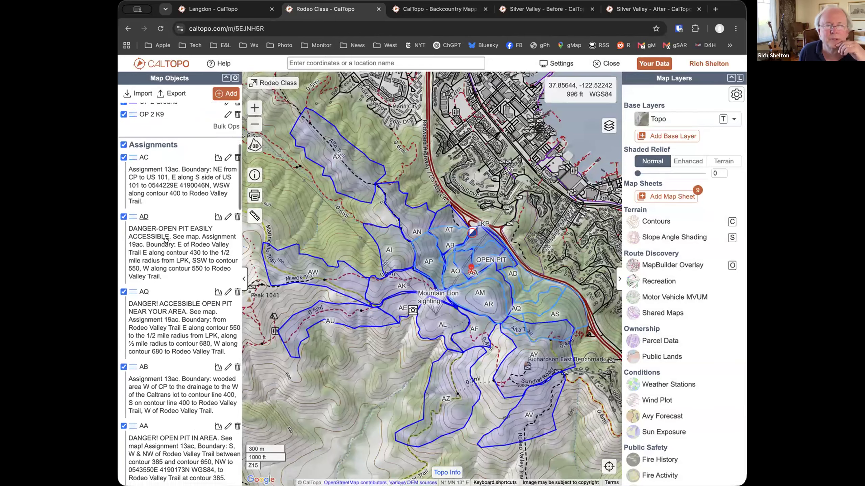
scroll(166, 239, "down", 1)
left_click(176, 273)
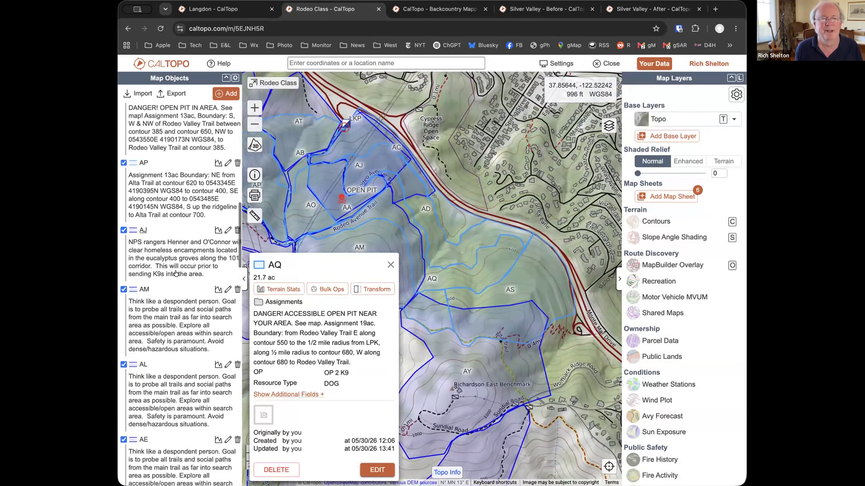
scroll(176, 273, "down", 6)
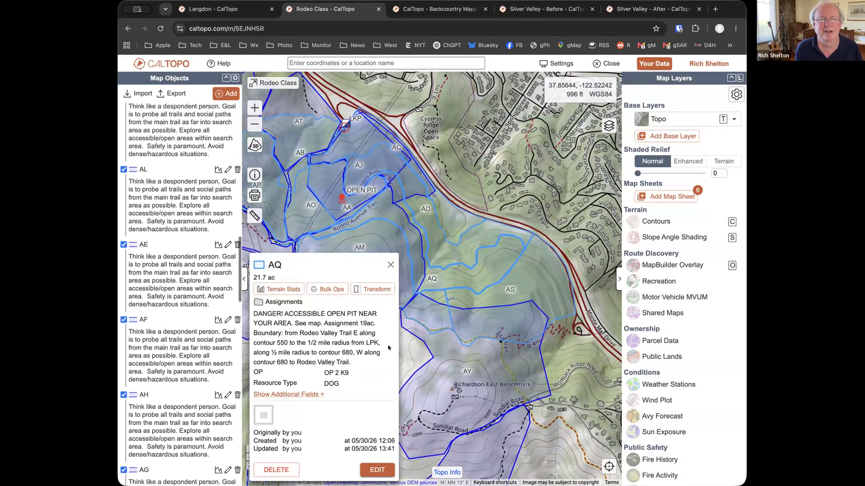
left_click(390, 266)
- Open K9 assignment AD from the Assignments list and show its additional fields to check the bulk-updated values
scroll(206, 375, "up", 10)
scroll(206, 375, "down", 5)
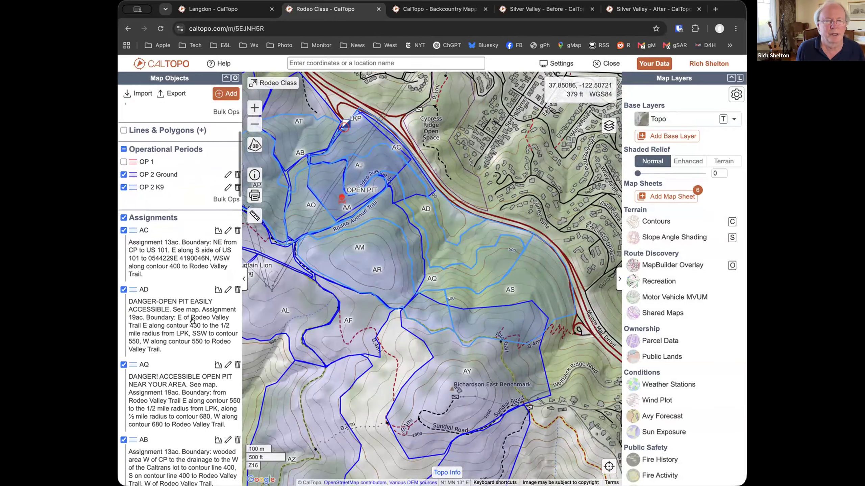
left_click(192, 320)
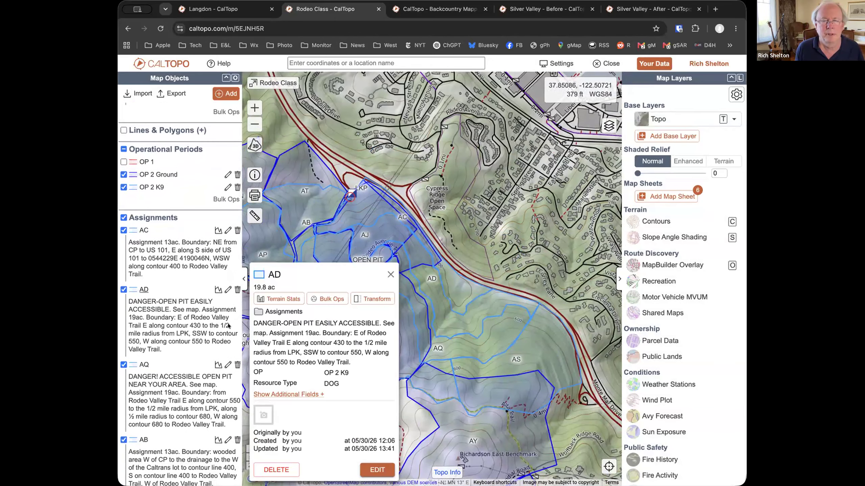
left_click(307, 395)
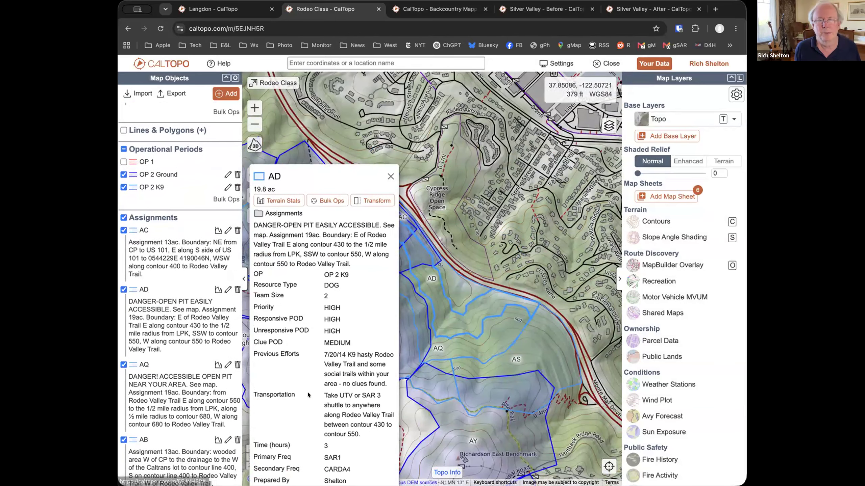
- Check the remaining fields of assignment AD, including its frequencies and status, and close its details
scroll(308, 395, "down", 3)
scroll(308, 395, "down", 3)
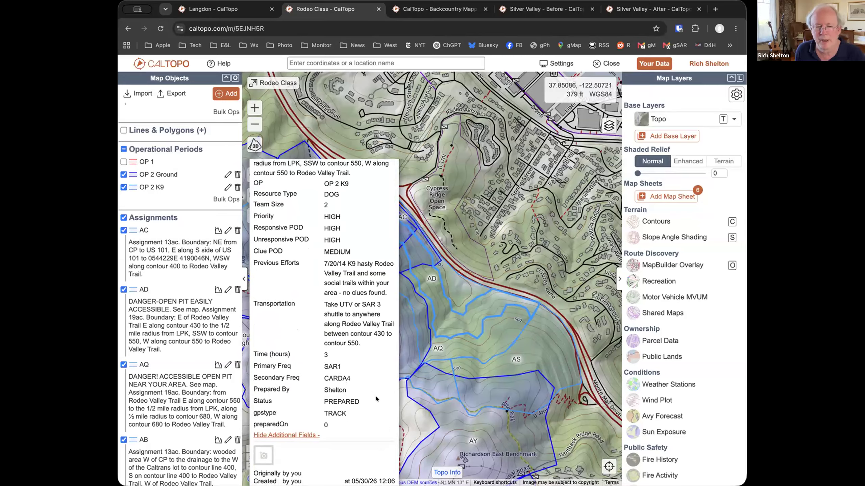
left_click(436, 176)
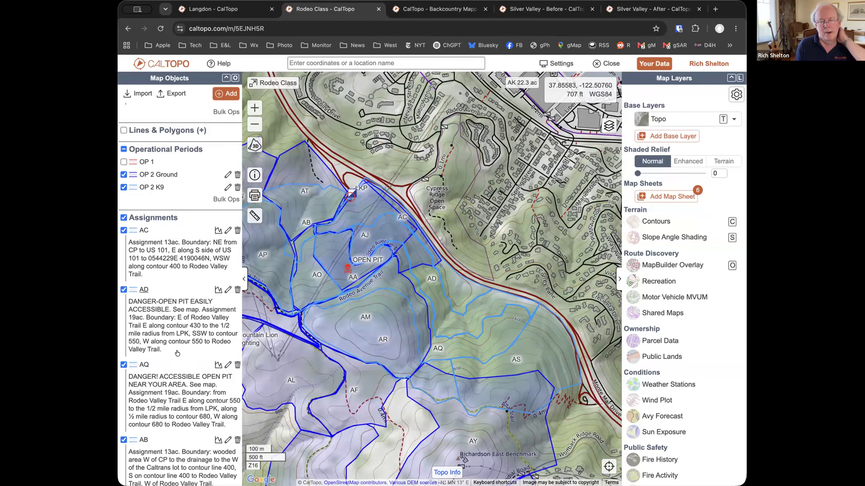
scroll(202, 342, "down", 15)
left_click_drag(320, 316, 476, 243)
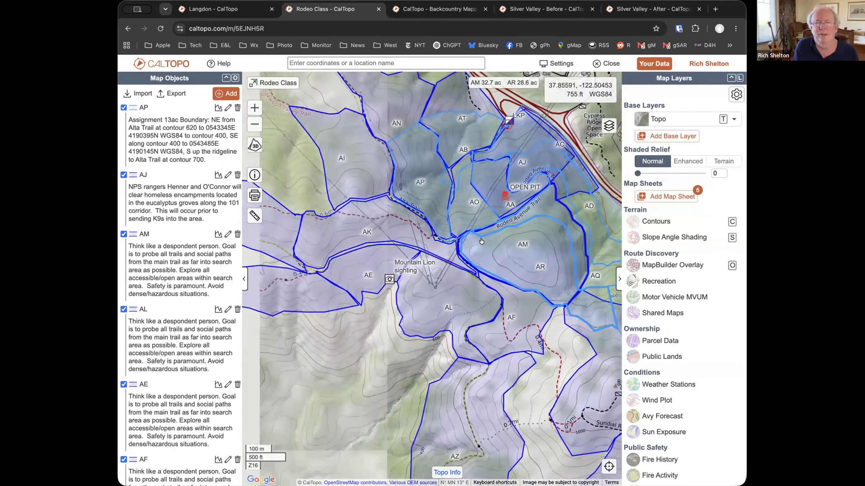
left_click(255, 127)
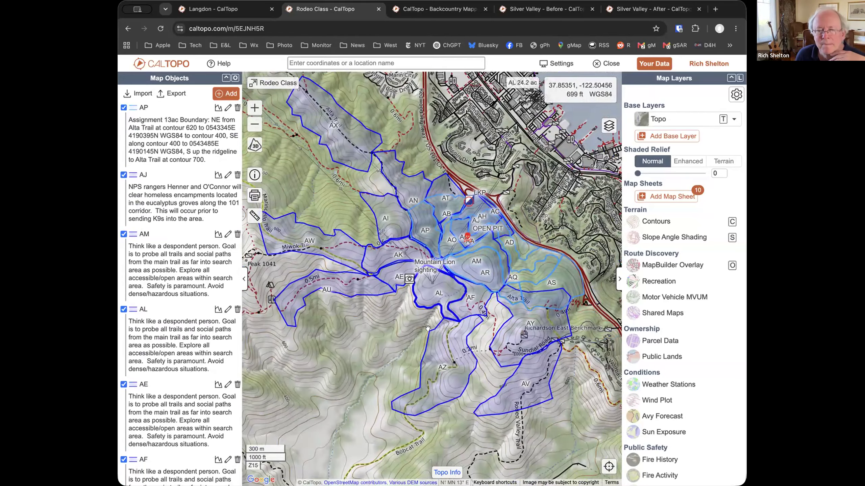
scroll(123, 224, "up", 10)
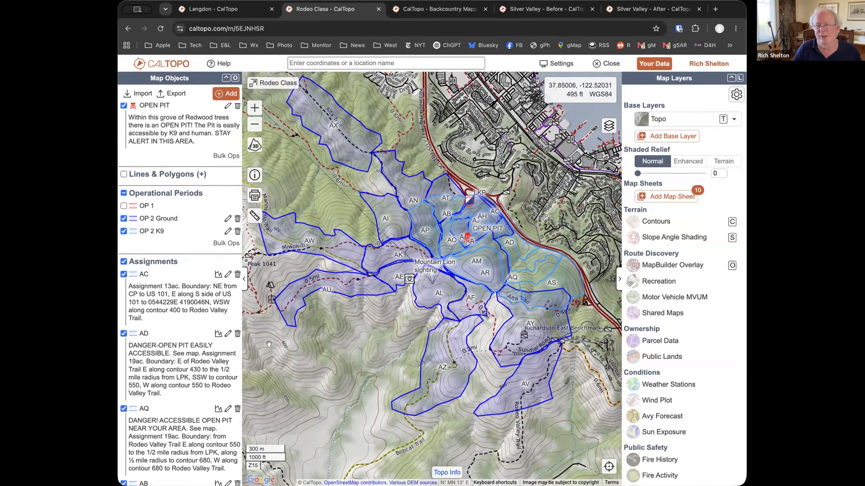
scroll(346, 320, "up", 1)
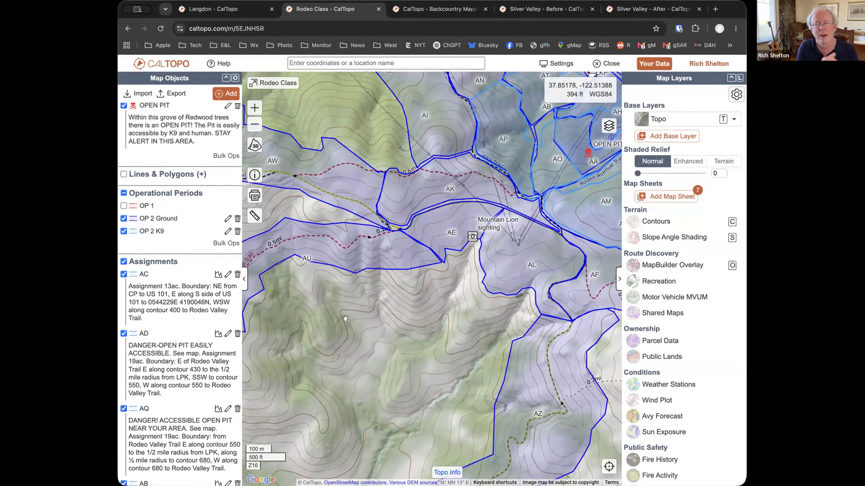
- Select all OP 2 assignments through AZ in the assignments' bulk operations, randomize their colors and view the recolored areas on the map
scroll(192, 361, "down", 15)
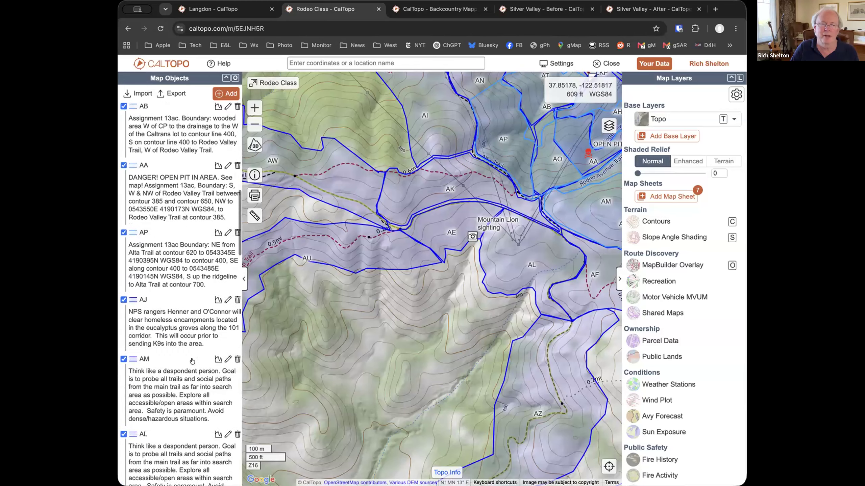
scroll(192, 361, "down", 10)
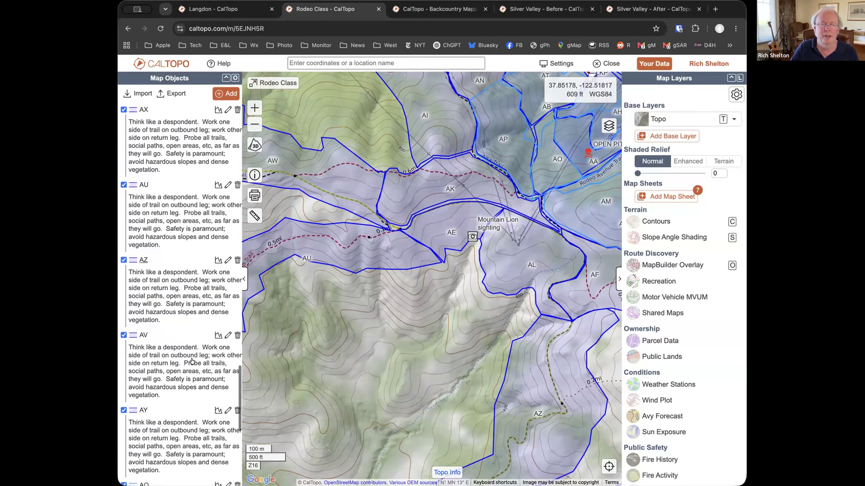
scroll(193, 361, "down", 5)
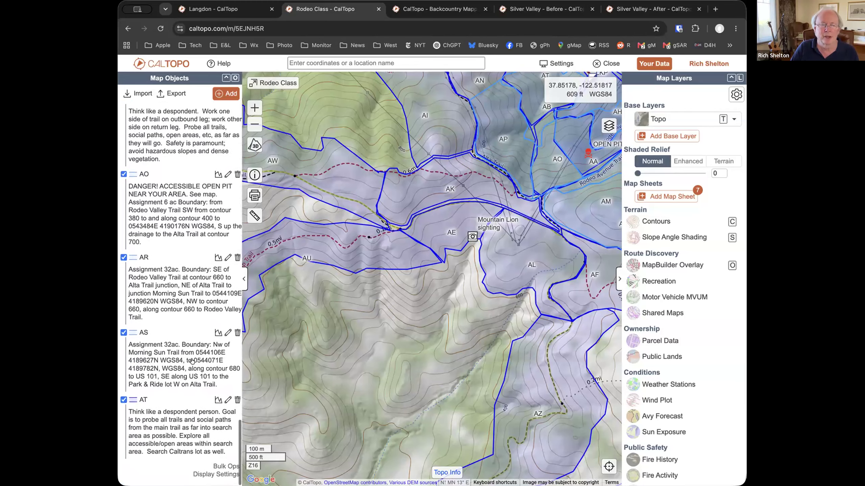
left_click(224, 465)
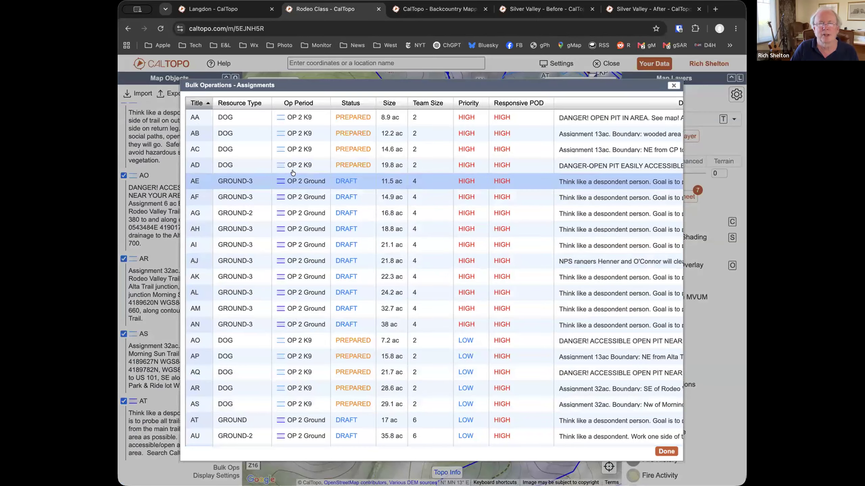
left_click(299, 311)
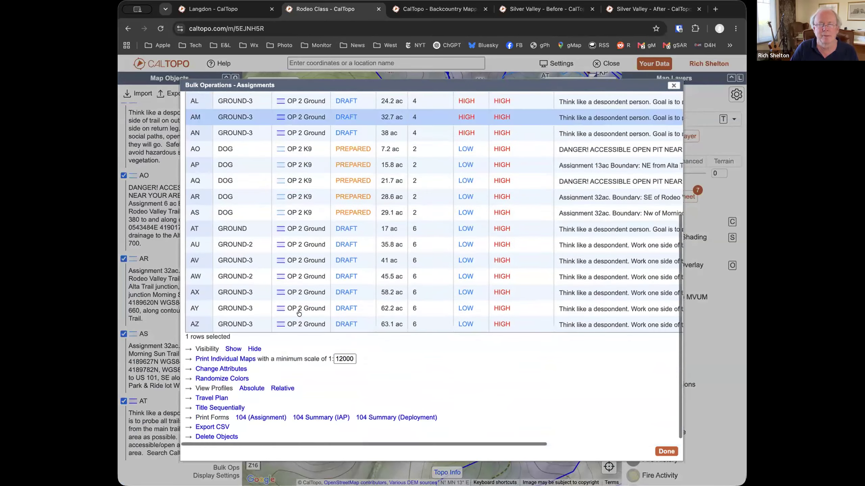
left_click(252, 326, "shift")
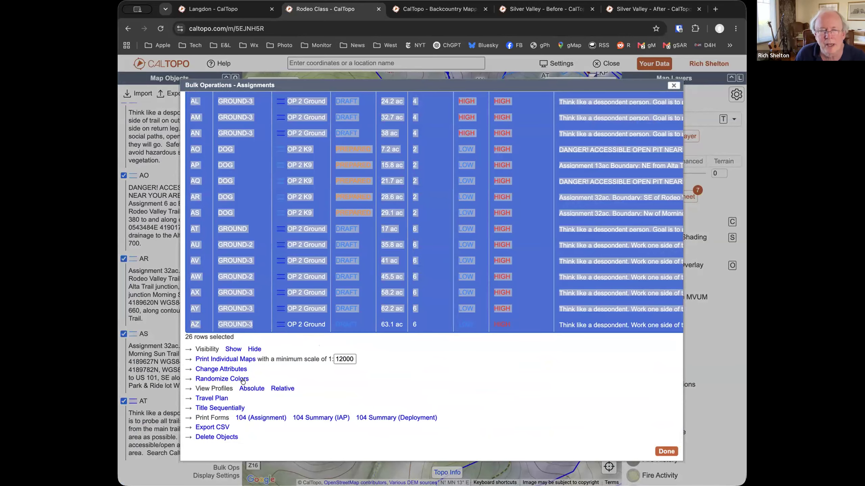
left_click(226, 377)
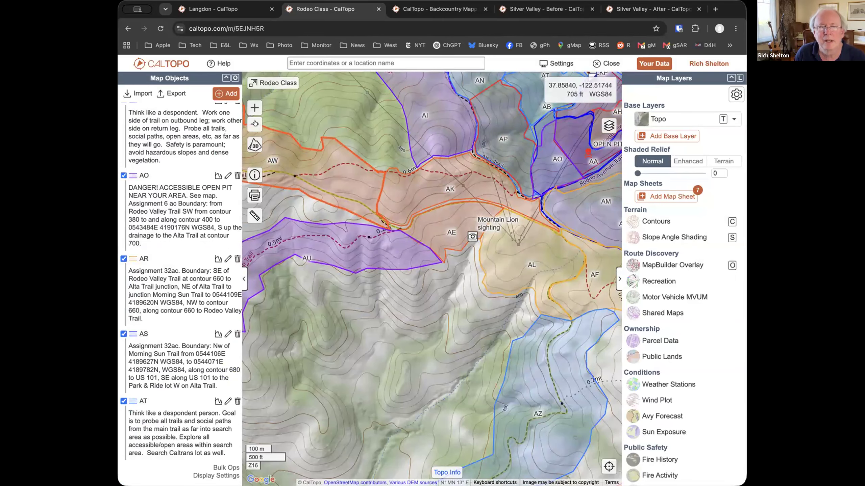
scroll(442, 269, "down", 3)
left_click_drag(441, 268, 393, 270)
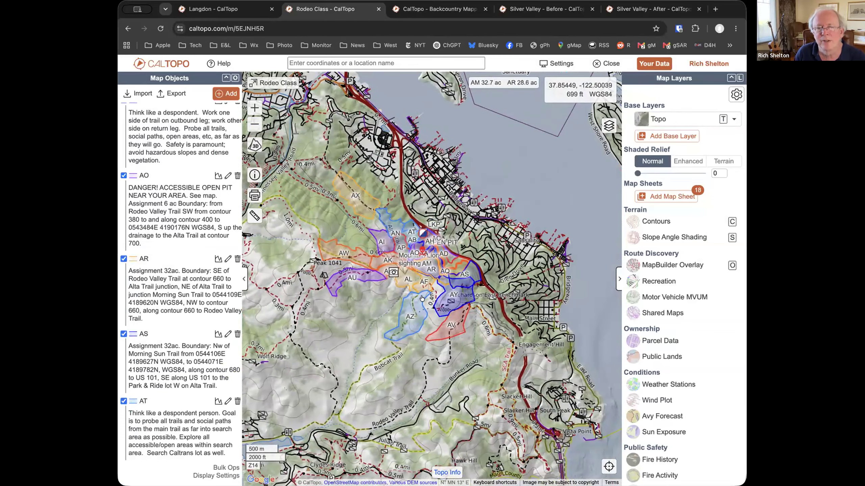
scroll(383, 290, "up", 2)
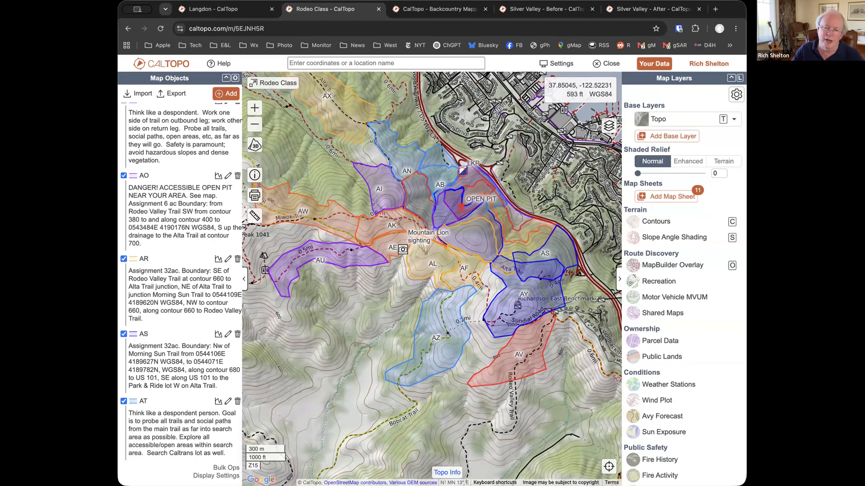
- In the assignment display settings, try coloring the assignments by Operational Period and by Resource Type
left_click(218, 476)
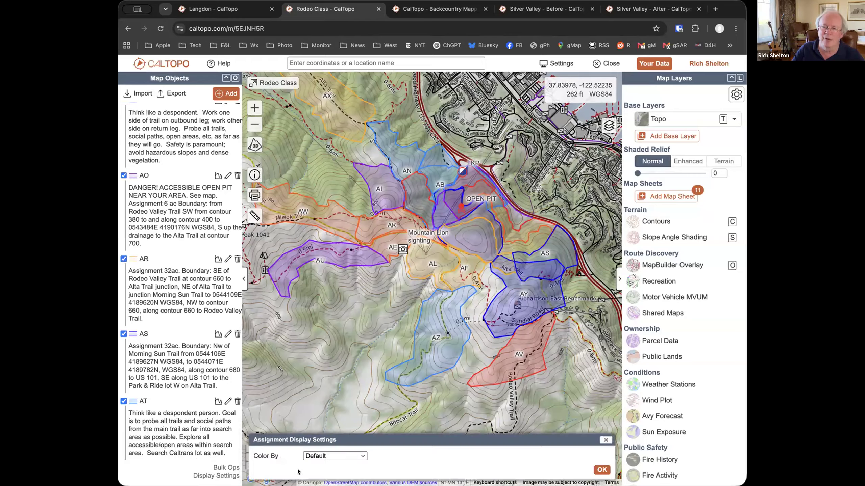
left_click(344, 455)
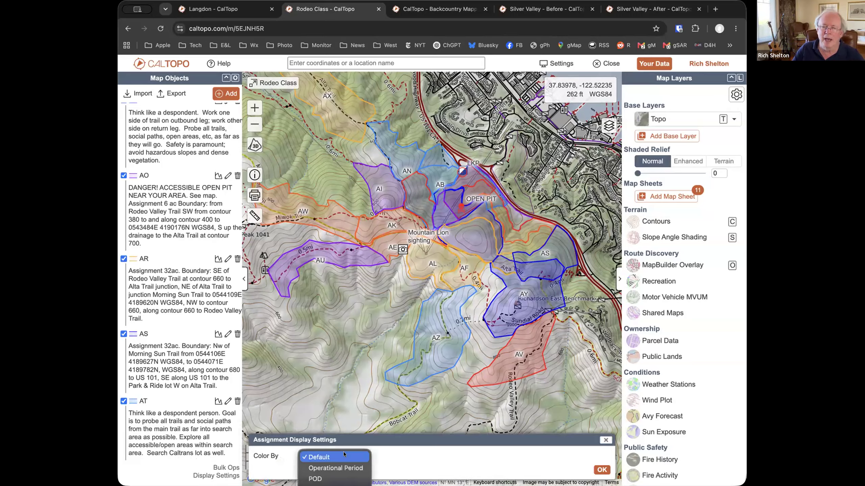
left_click(352, 469)
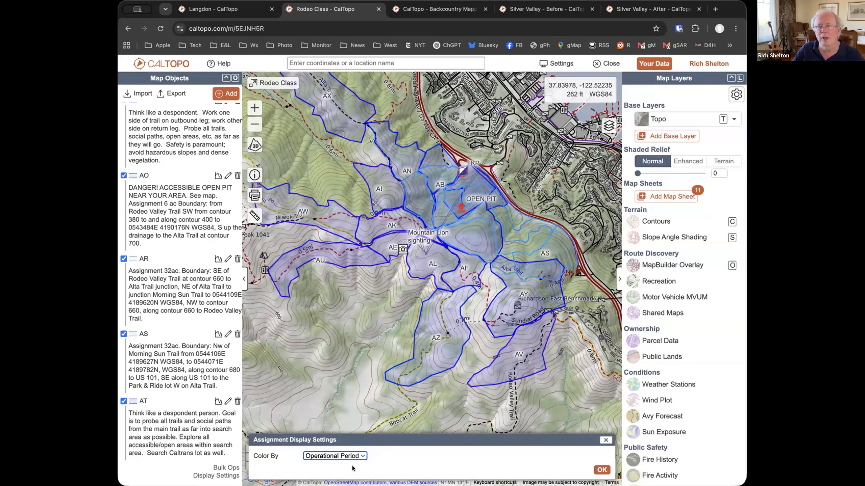
left_click(359, 456)
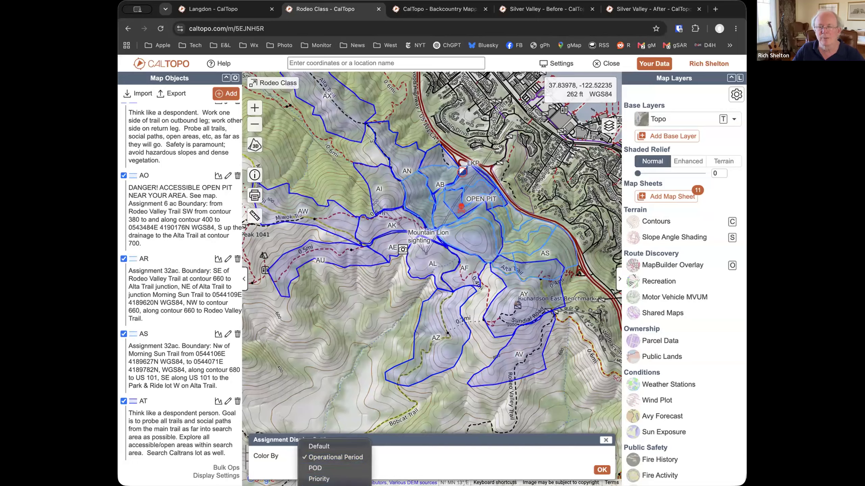
left_click(336, 484)
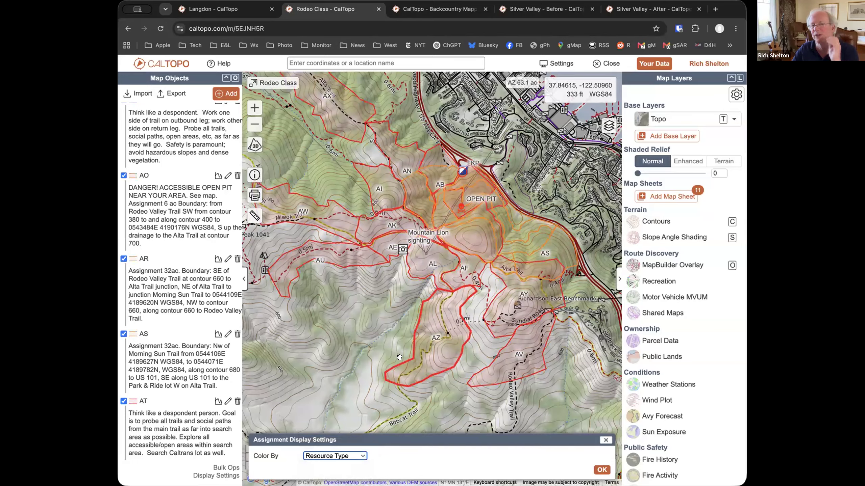
- Color the assignments by Status and accept the display settings
left_click(349, 456)
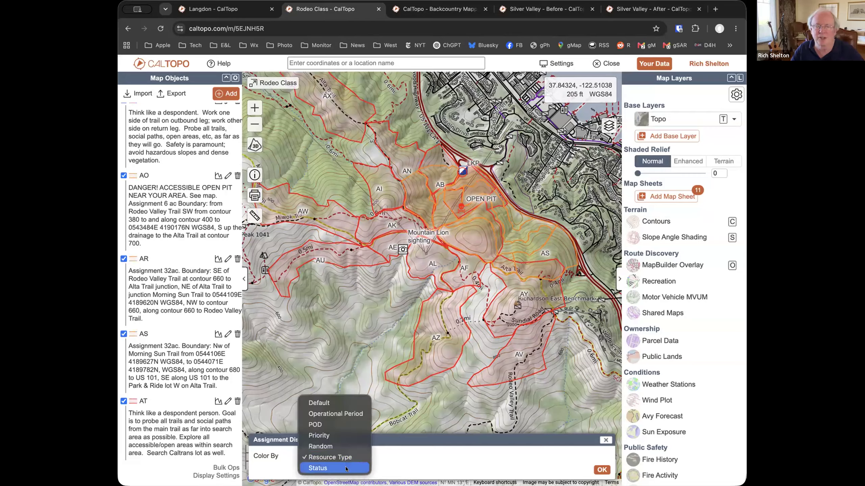
left_click(346, 469)
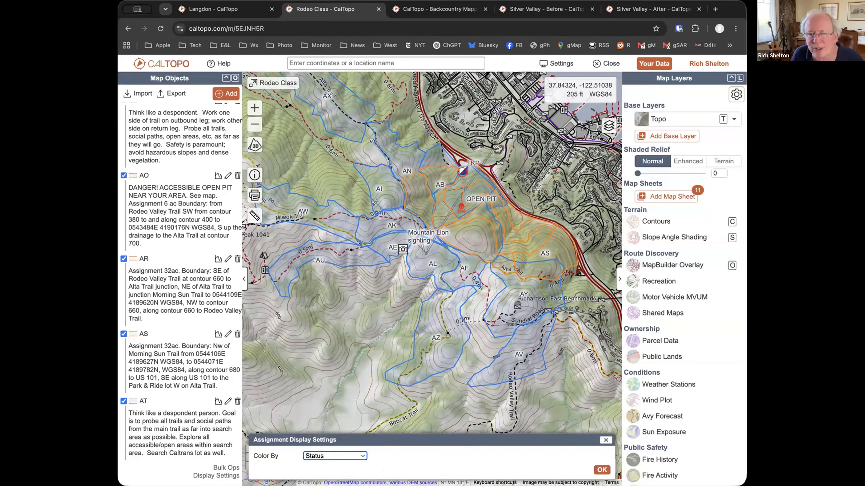
left_click(601, 471)
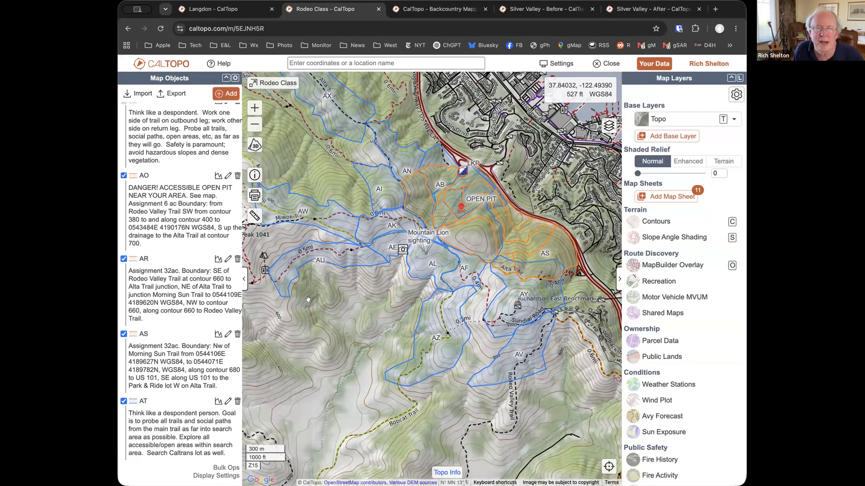
- Edit assignment AR, set its status to INPROGRESS in the additional fields and save it
left_click(225, 259)
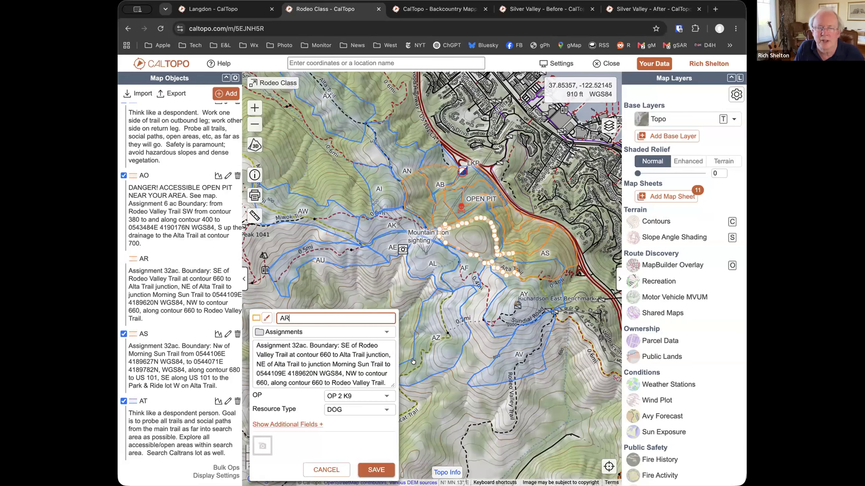
scroll(304, 423, "down", 5)
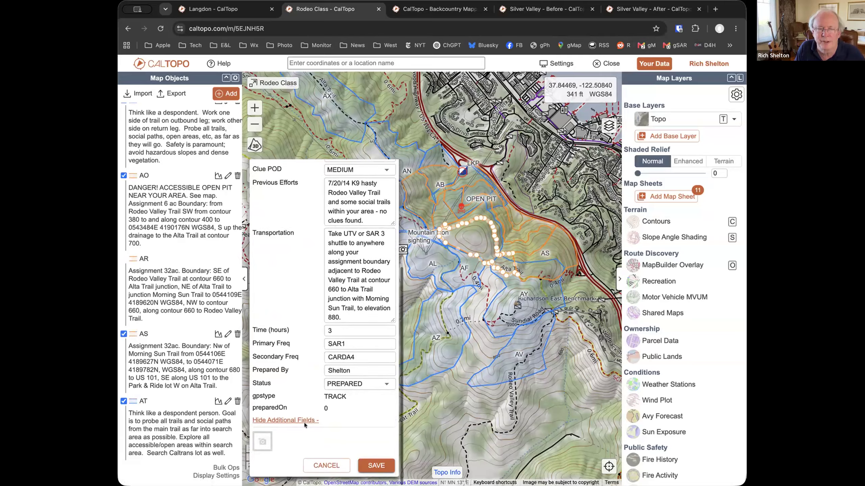
left_click(374, 388)
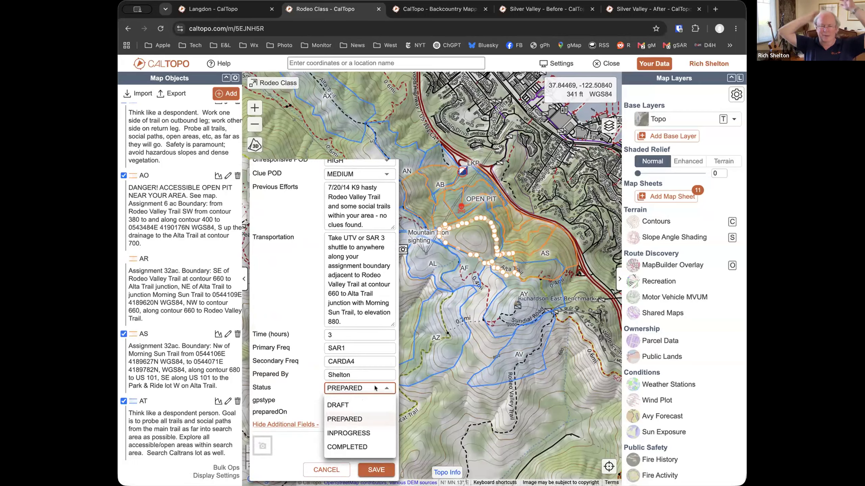
left_click(365, 430)
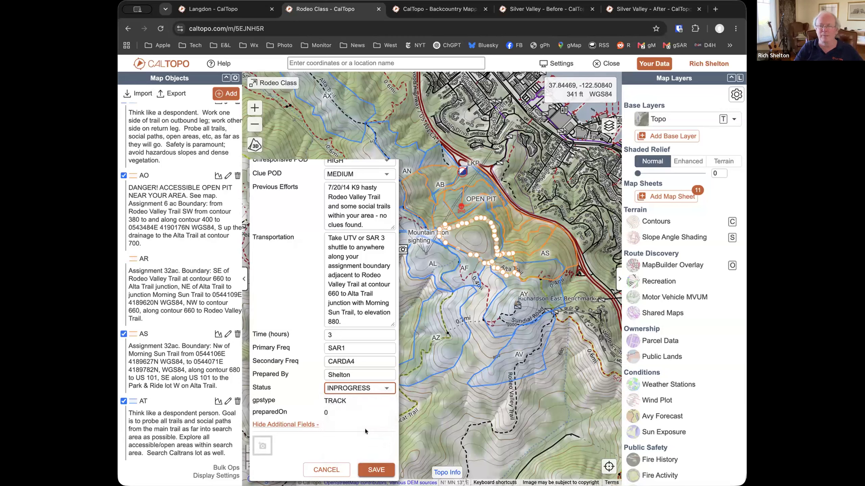
left_click(376, 470)
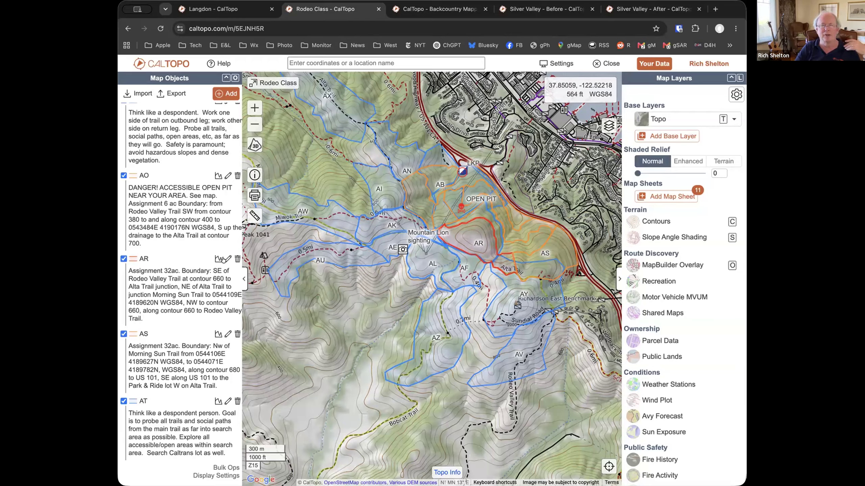
- Reopen assignment AR for editing, set its status to COMPLETED in the additional fields and save it
left_click(226, 259)
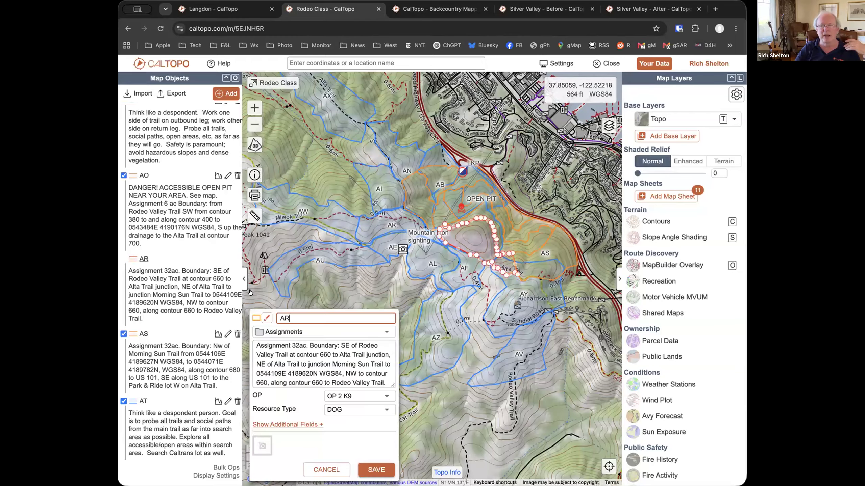
left_click(318, 426)
scroll(353, 413, "down", 5)
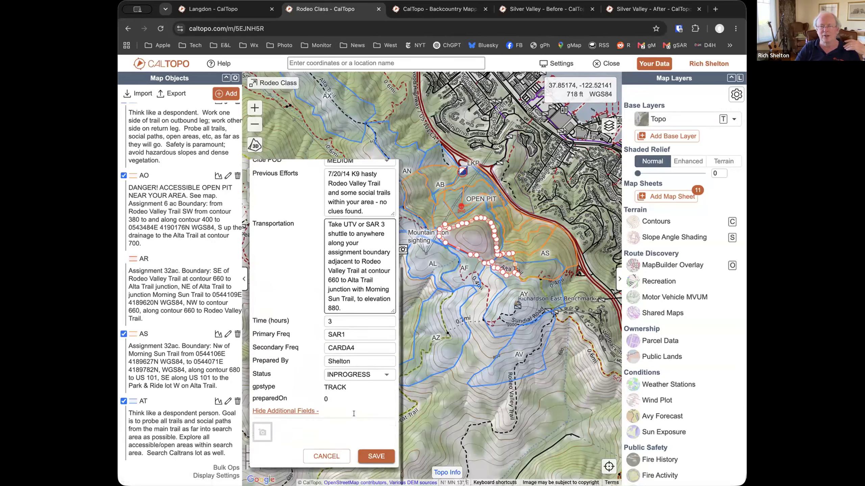
scroll(353, 414, "up", 1)
left_click(358, 388)
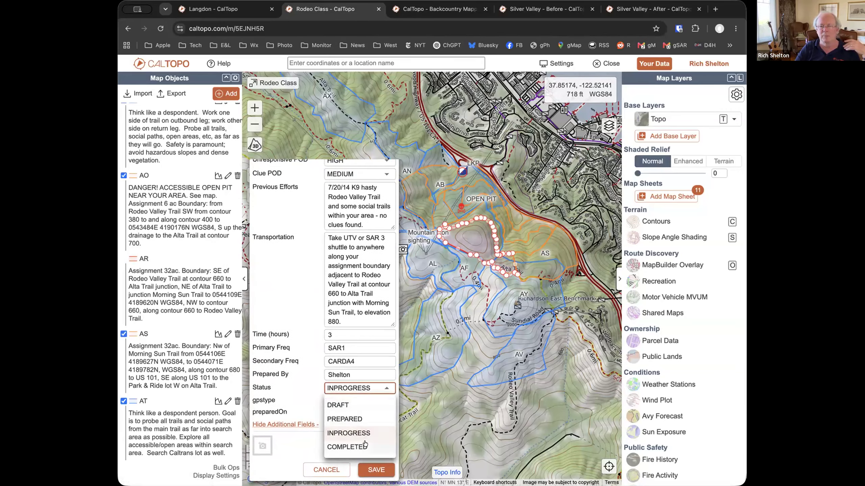
left_click(365, 444)
left_click(388, 470)
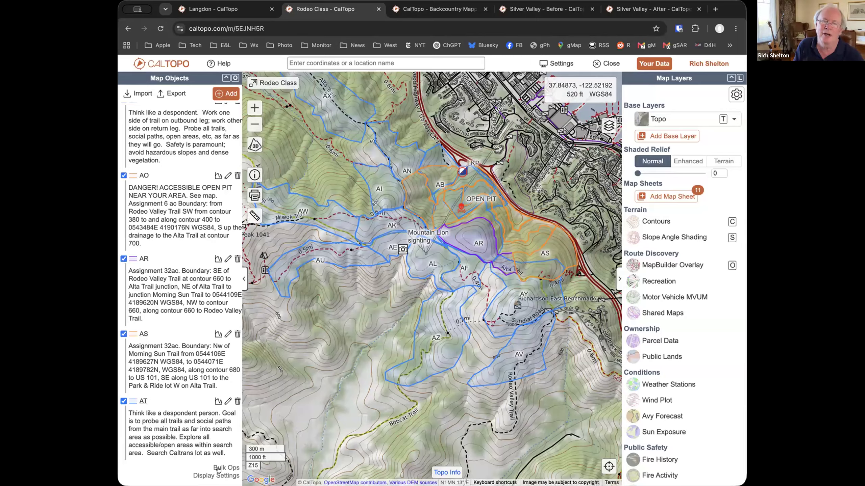
- Set the assignments' Color By display setting back to Default and close the display settings
left_click(230, 473)
left_click(333, 460)
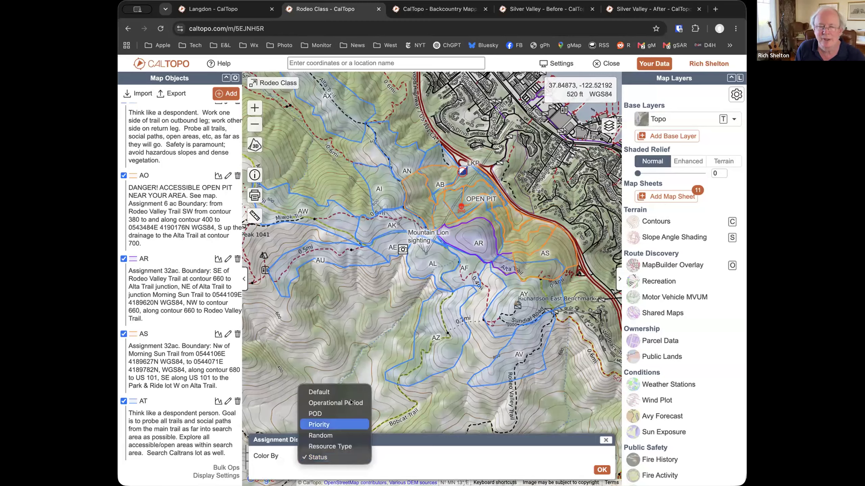
left_click(338, 389)
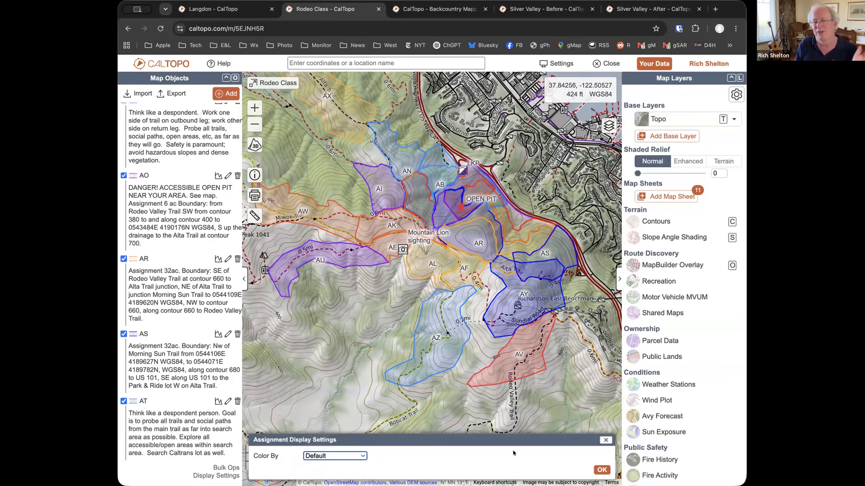
left_click(606, 440)
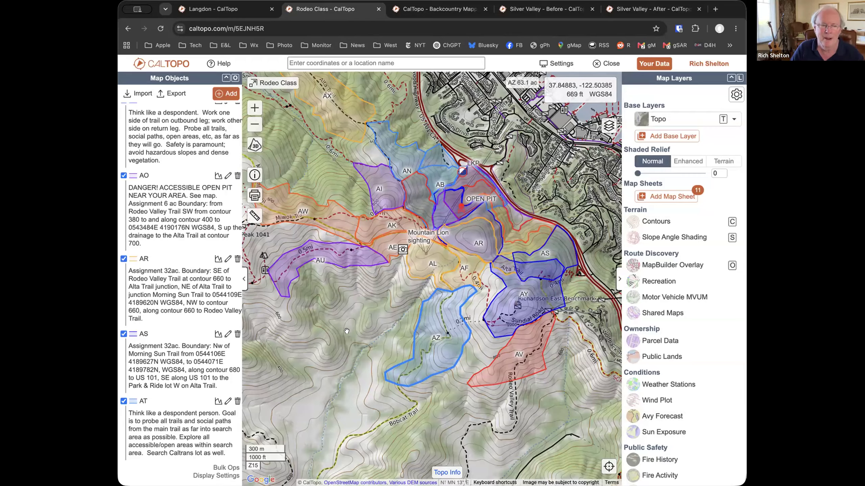
- Select all assignments from AA to AZ in the bulk operations and generate their 104 Summary (Deployment) form
left_click(220, 469)
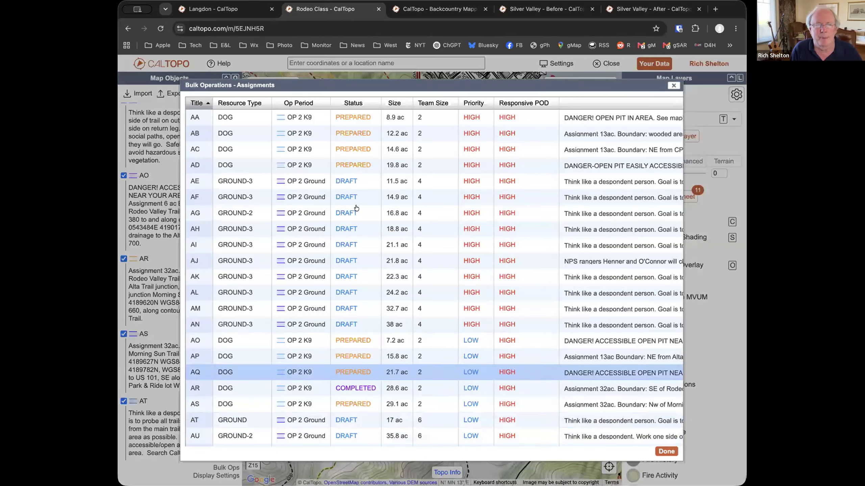
left_click(318, 119)
scroll(336, 338, "down", 5)
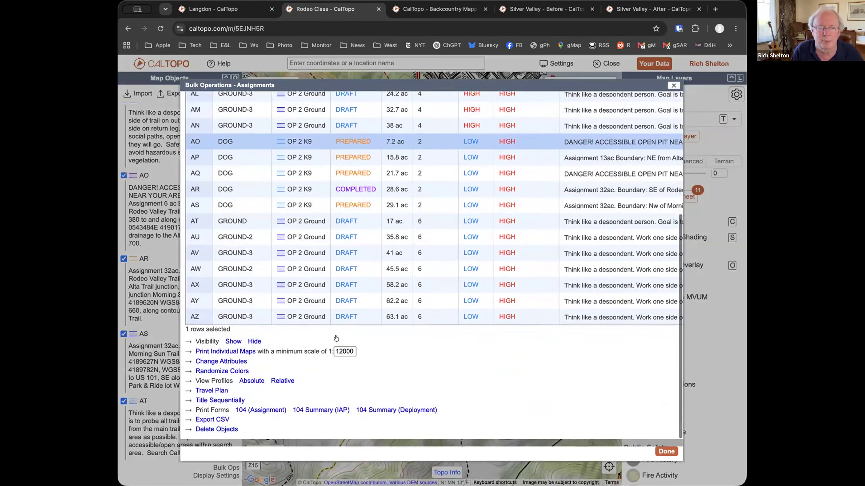
left_click(297, 325, "shift")
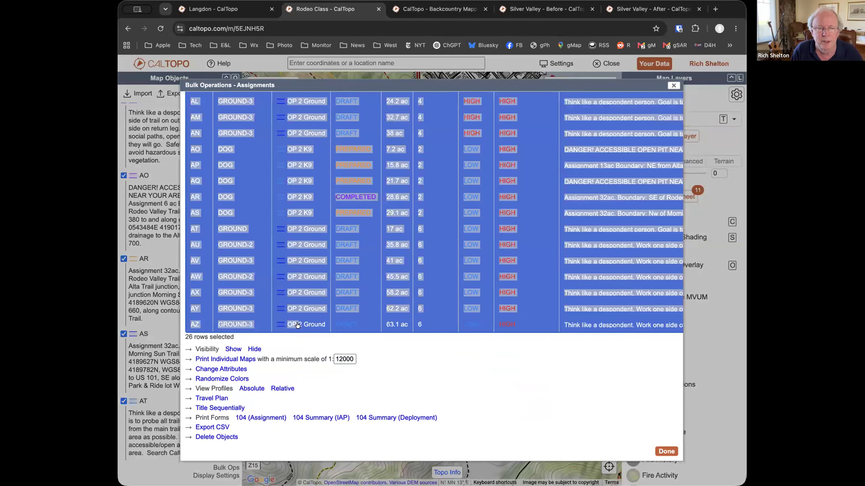
left_click(416, 419)
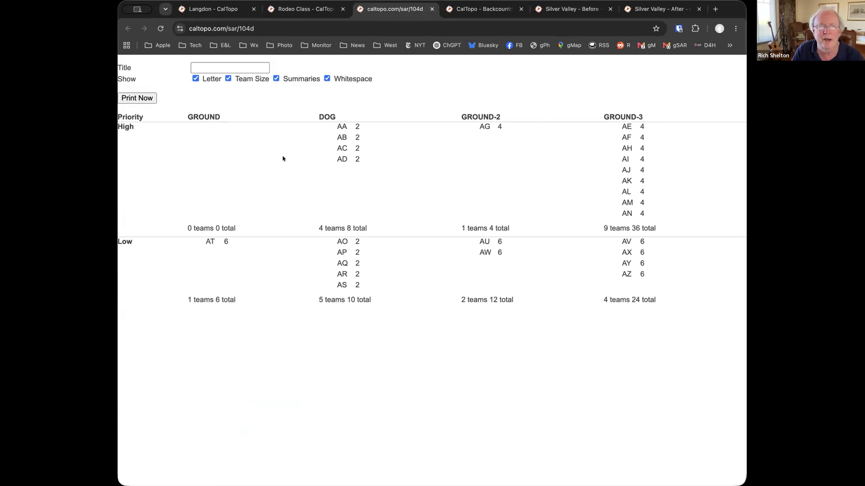
- Preview the deployment summary's printout, cancel printing and close the summary page
left_click(148, 99)
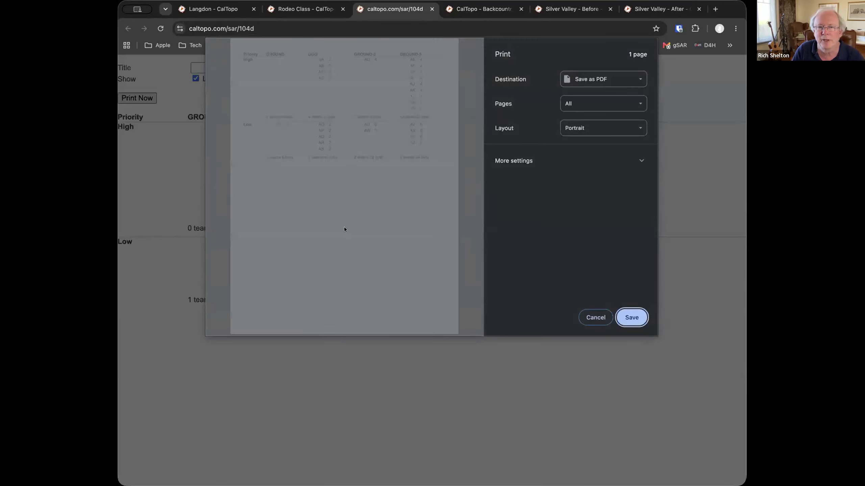
left_click(605, 323)
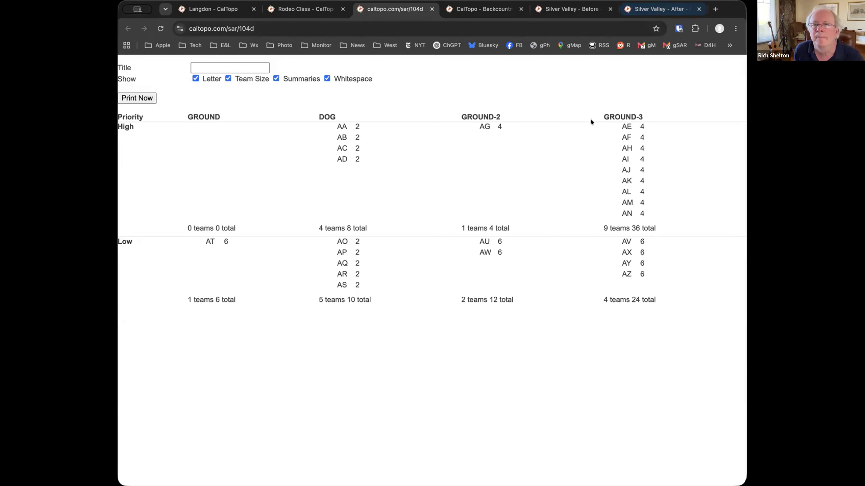
left_click(432, 9)
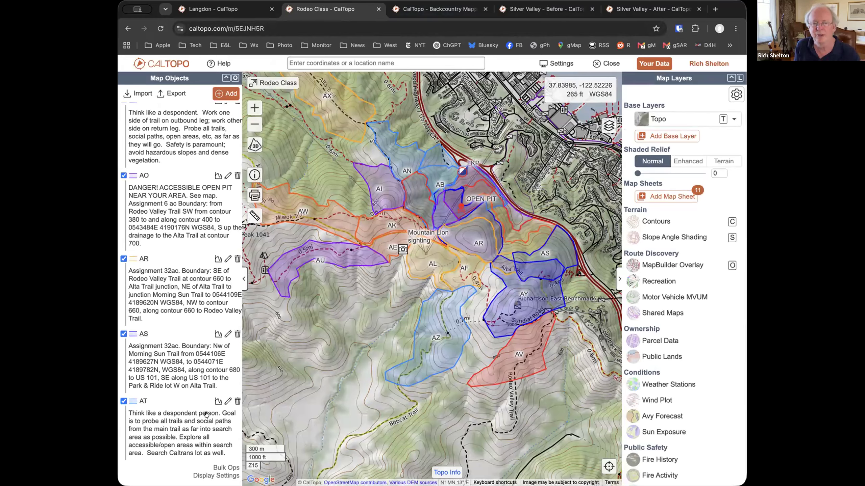
- Open assignment AS for editing, examine its additional fields and cancel the edit without changing anything
left_click(228, 334)
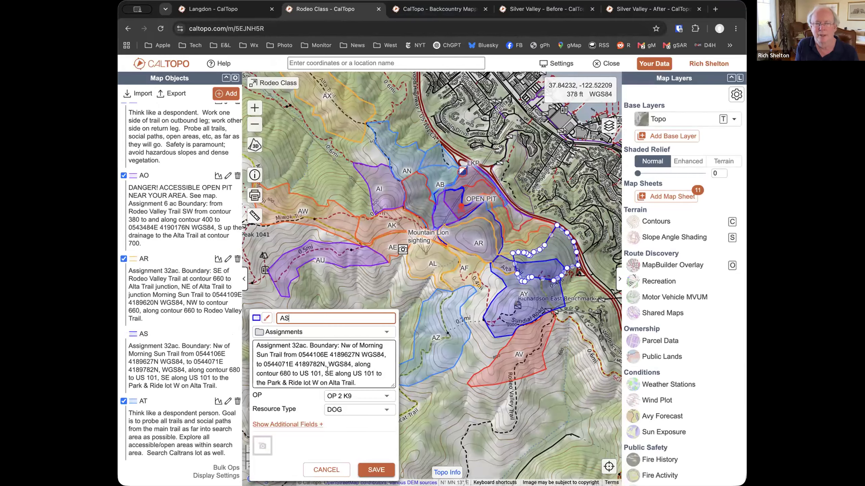
left_click(300, 425)
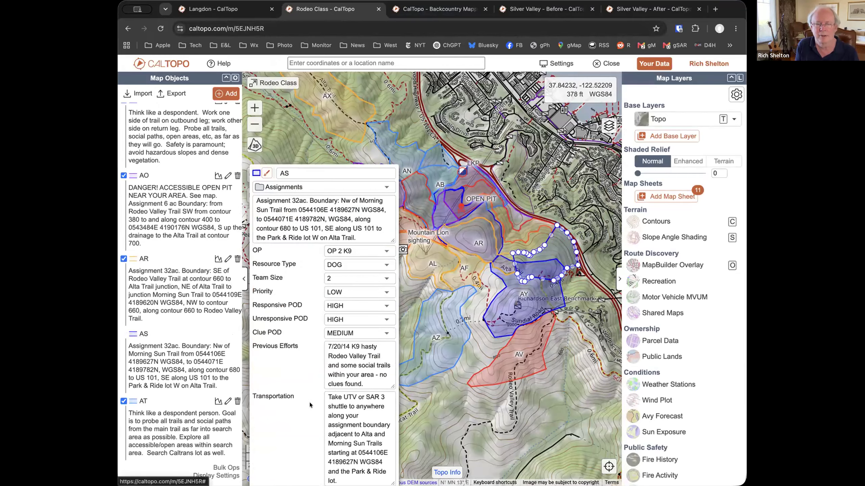
scroll(311, 405, "down", 1)
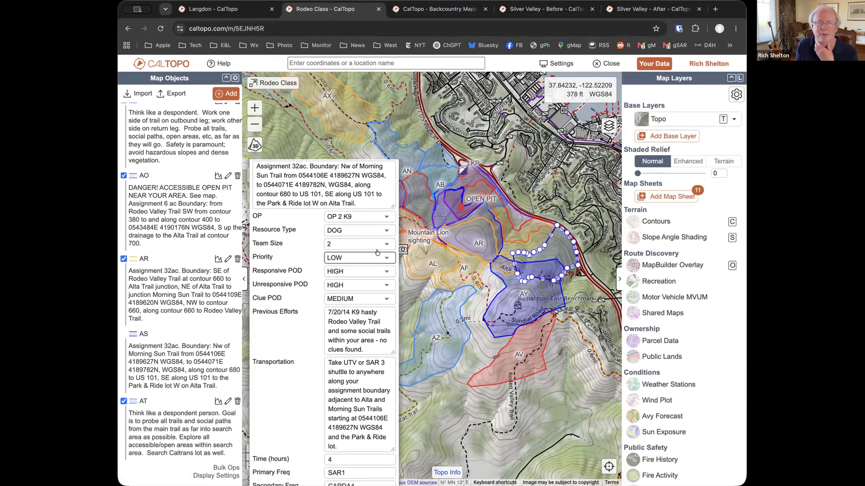
left_click(443, 317)
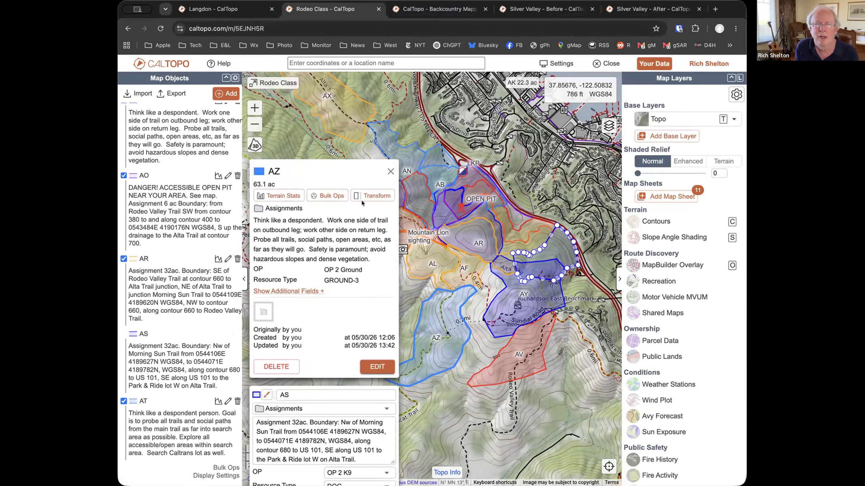
left_click(390, 171)
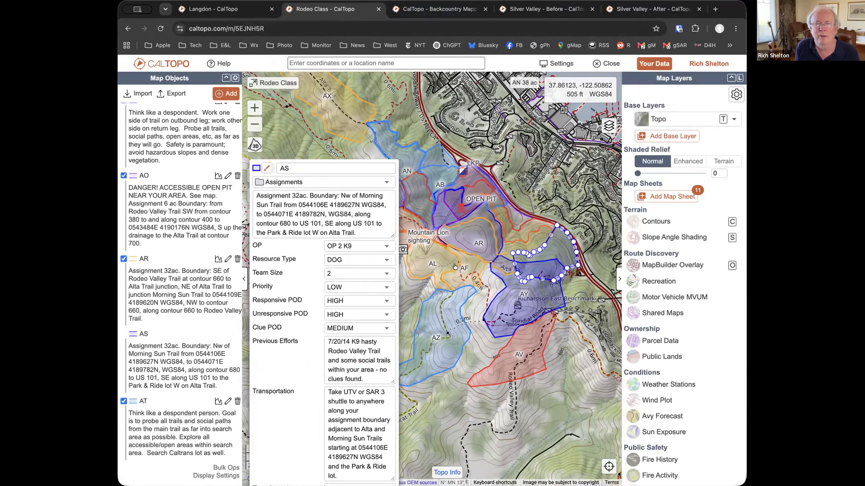
left_click(466, 285)
left_click(371, 376)
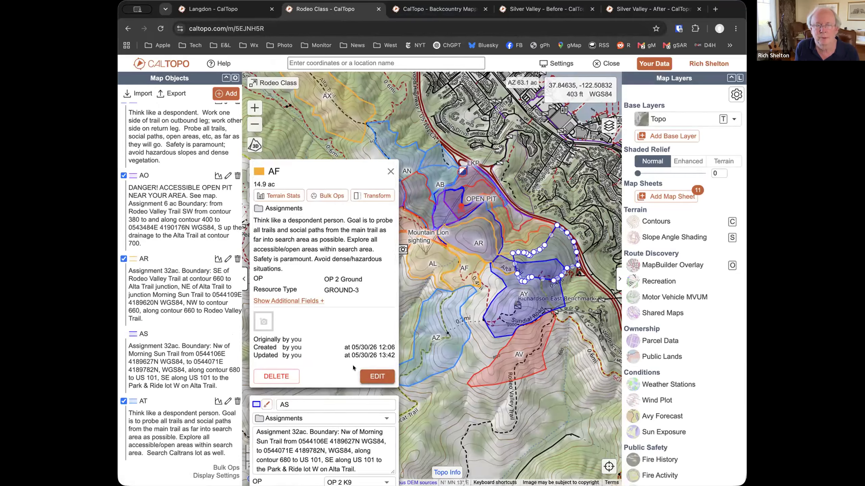
scroll(353, 368, "down", 1)
left_click(327, 469)
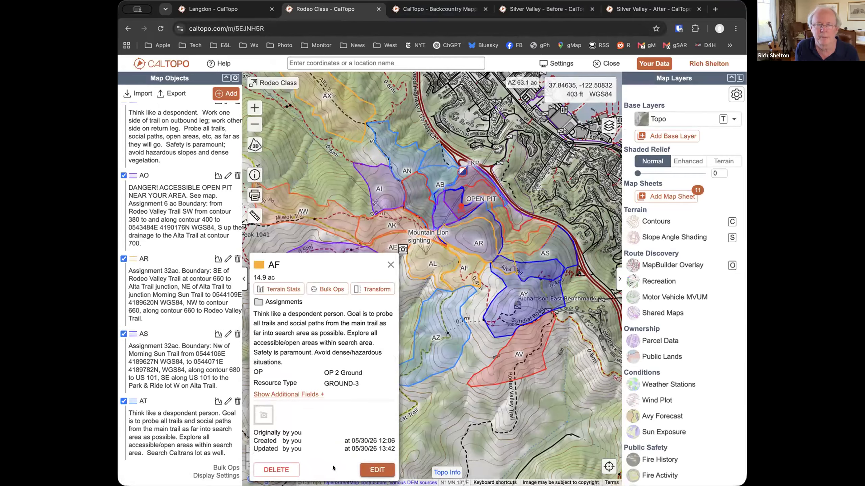
left_click(385, 267)
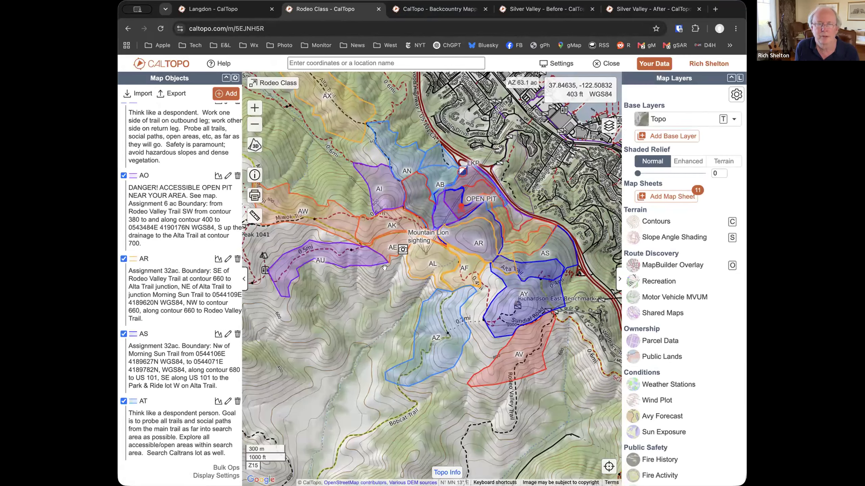
- Open the bulk operations for the assignments, sort them by size in descending order and review the whole list
left_click(218, 468)
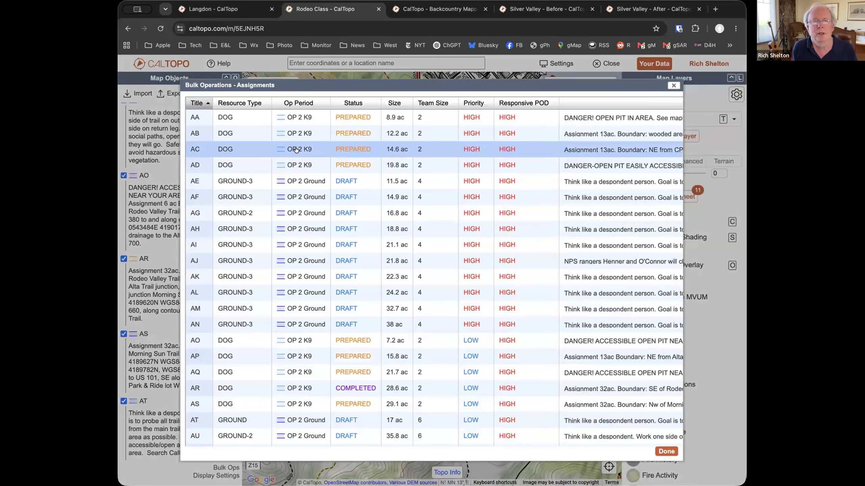
left_click(397, 104)
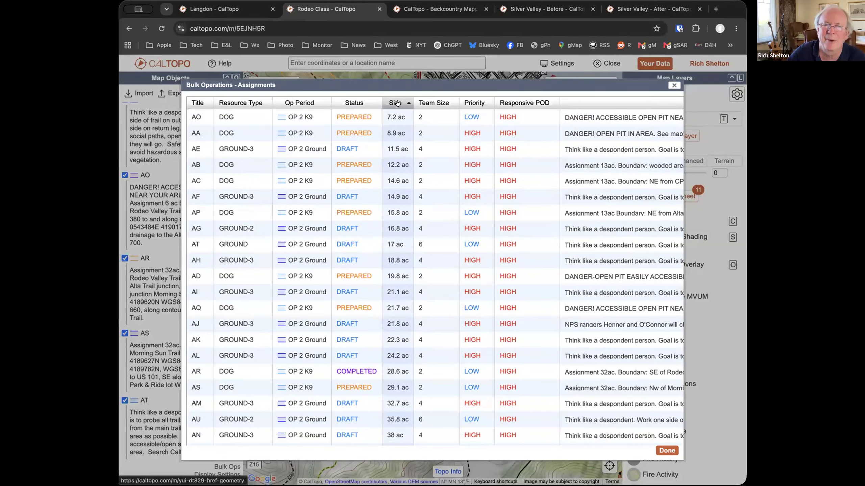
left_click(398, 103)
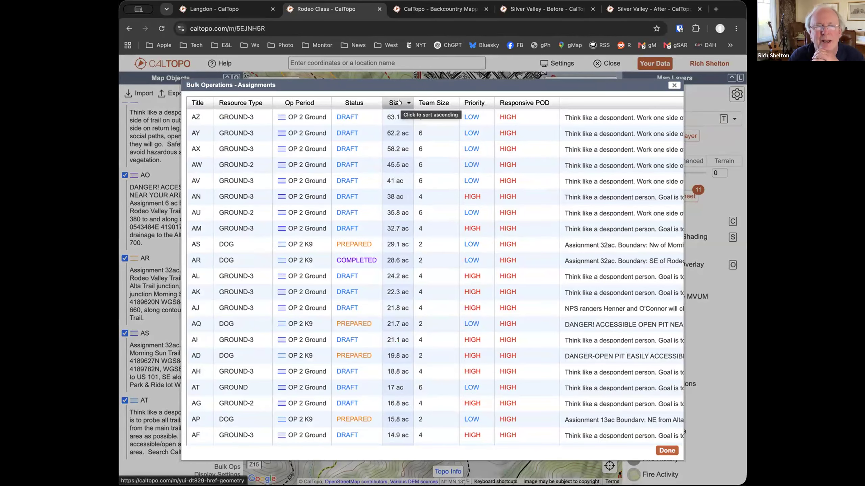
left_click(401, 118)
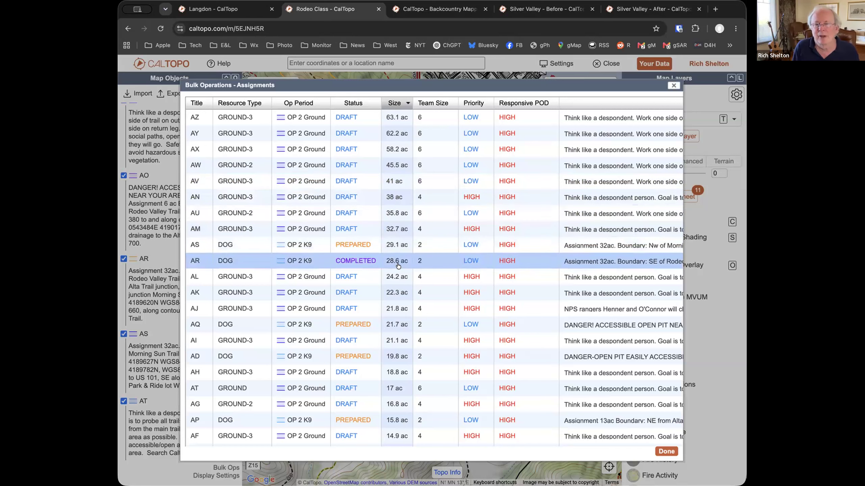
scroll(399, 261, "down", 3)
scroll(398, 266, "down", 2)
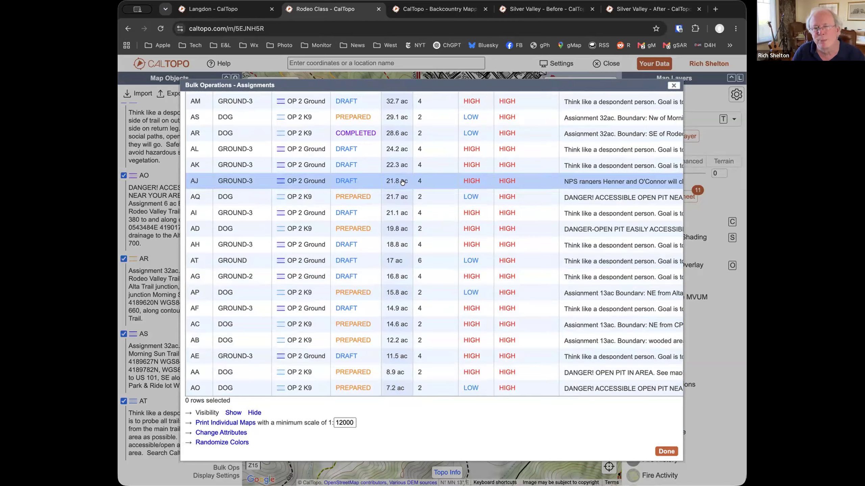
scroll(402, 182, "up", 5)
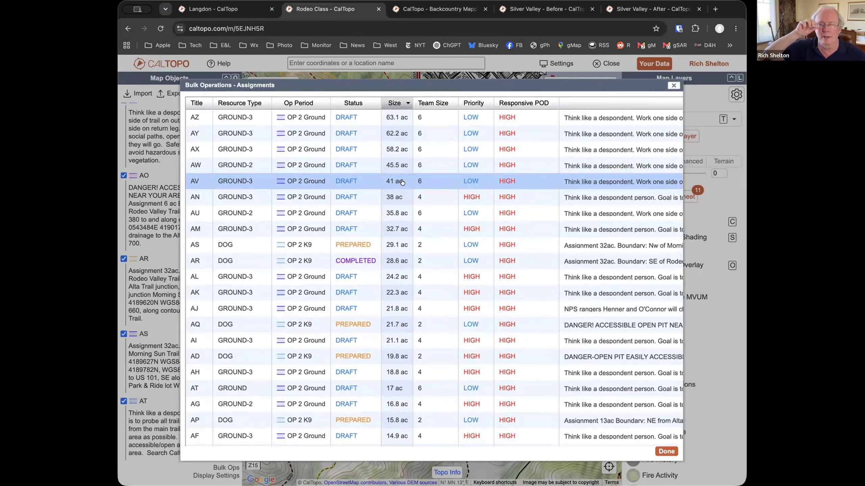
- Sort the assignments by ascending size, close the bulk operations and switch to the PowerPoint slide show
left_click(394, 103)
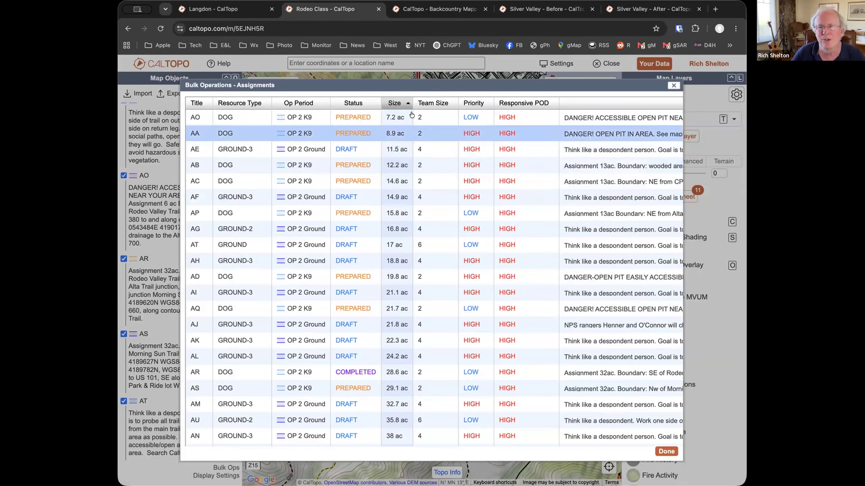
left_click(673, 85)
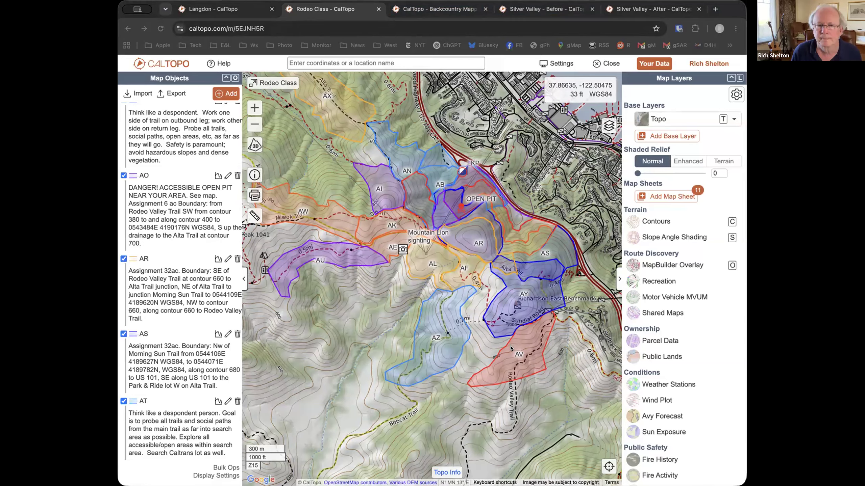
key("super+Tab")
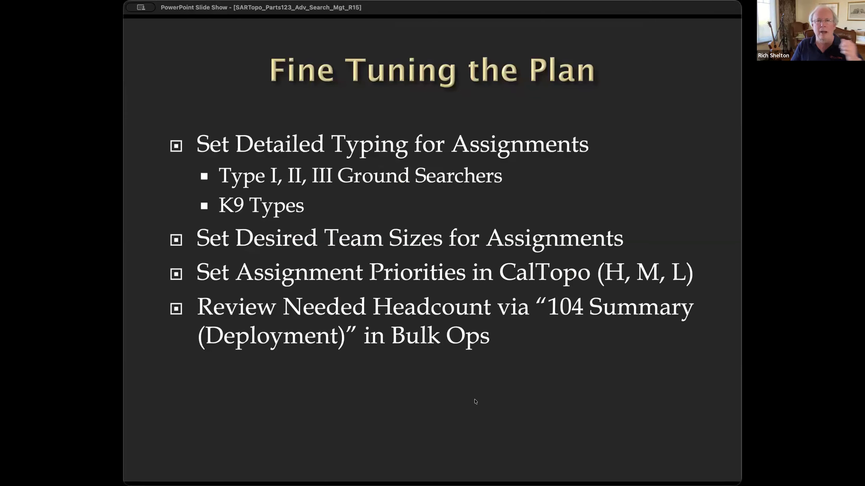